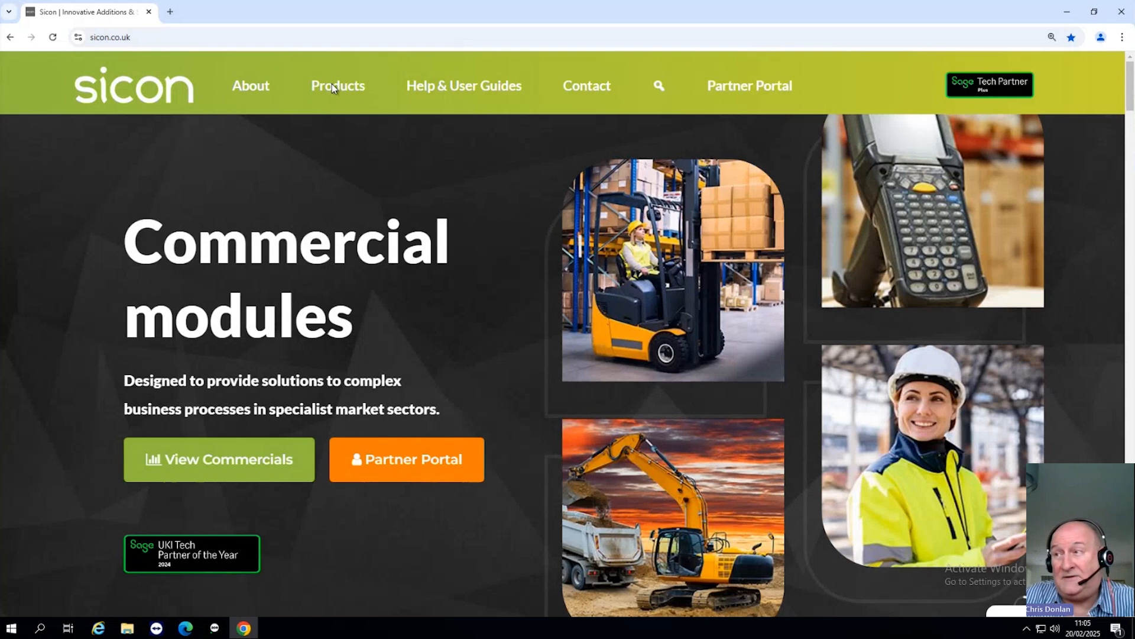
Step: Open the Container Manager guide from the Distribution product's help and user guide on the Sicon website
{"action": "mouse_move", "coordinate": [332, 84]}
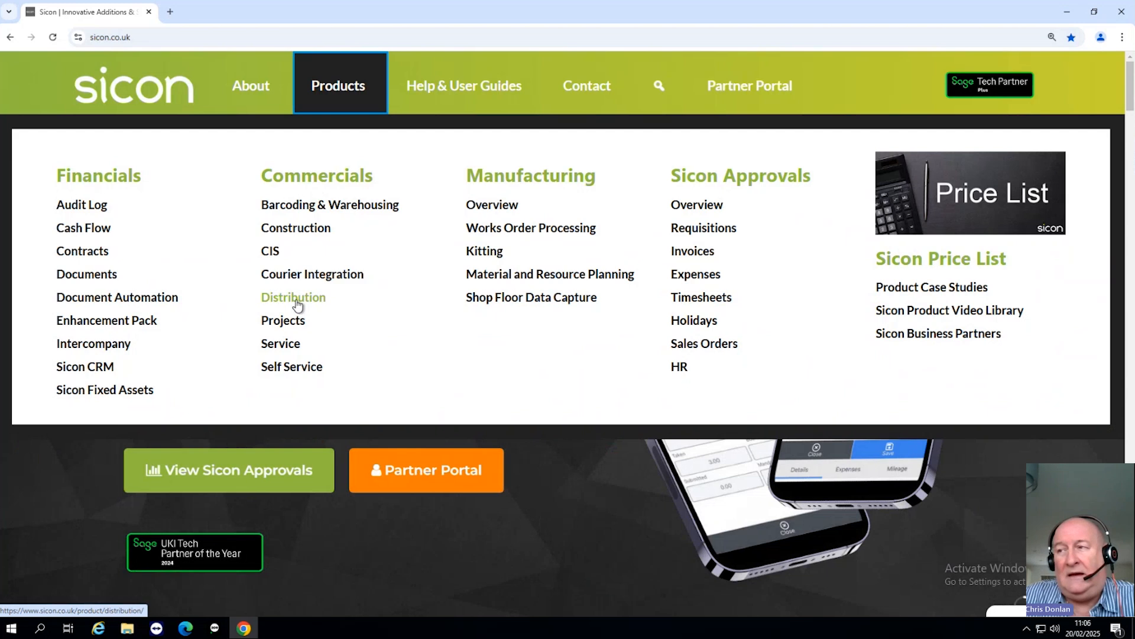
{"action": "left_click", "coordinate": [297, 305]}
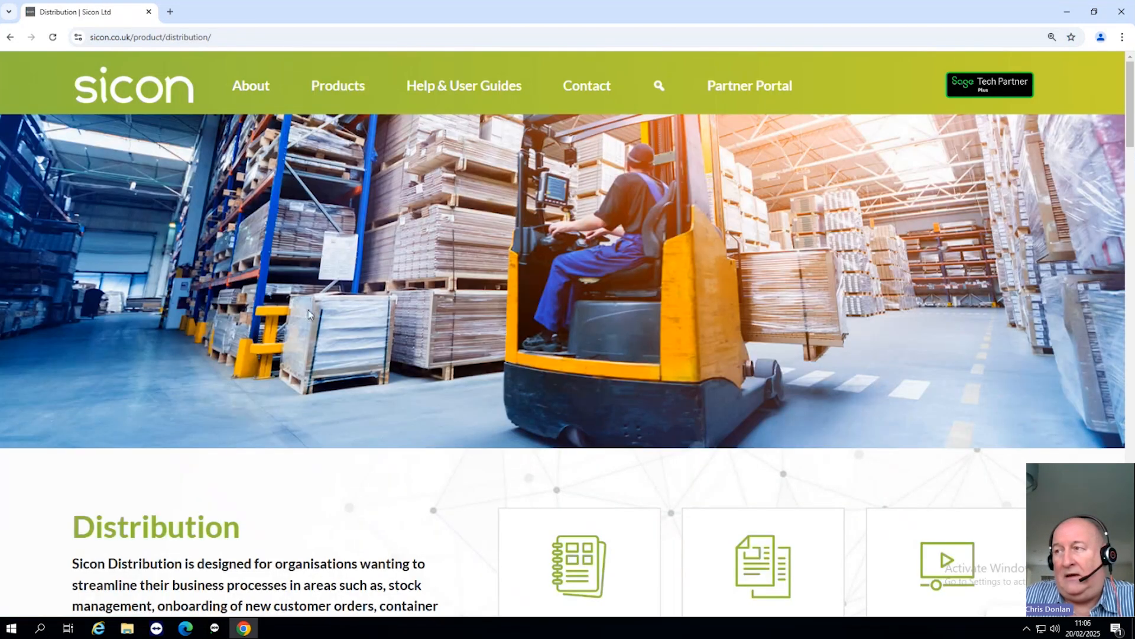
{"action": "scroll", "coordinate": [308, 314], "scroll_direction": "down", "scroll_amount": 5}
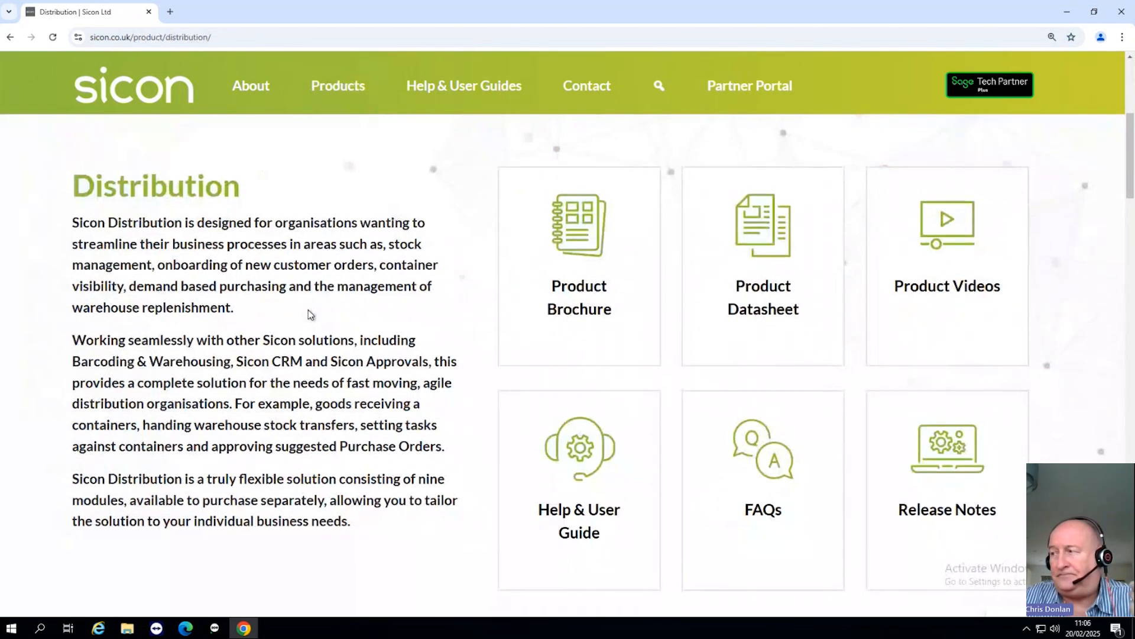
{"action": "left_click", "coordinate": [562, 485]}
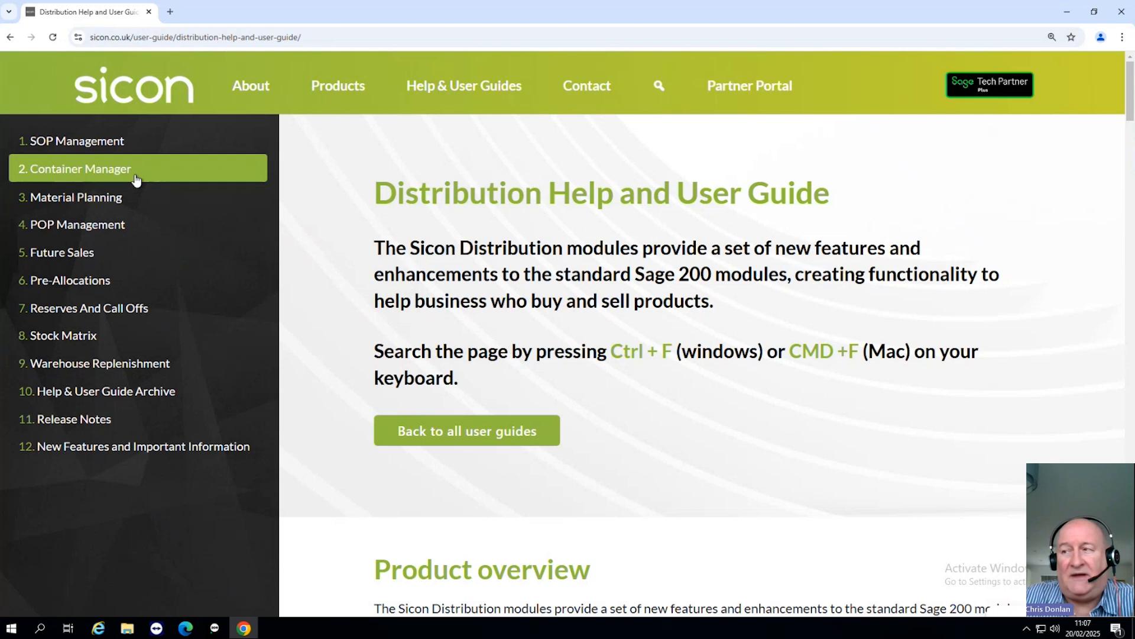
{"action": "left_click", "coordinate": [59, 176]}
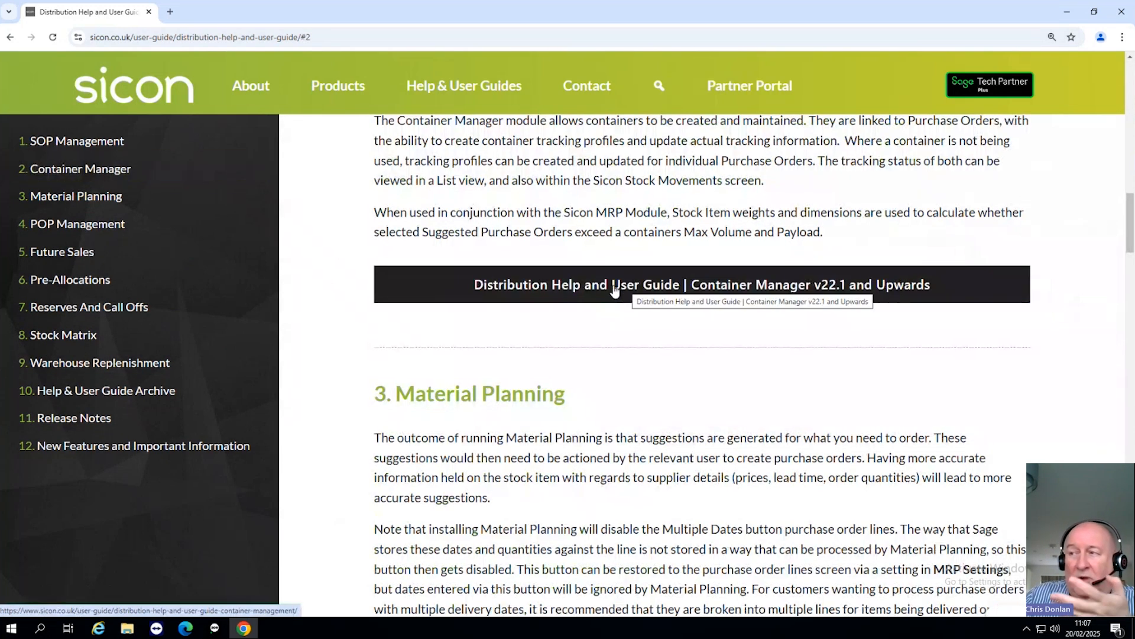
{"action": "left_click", "coordinate": [680, 291]}
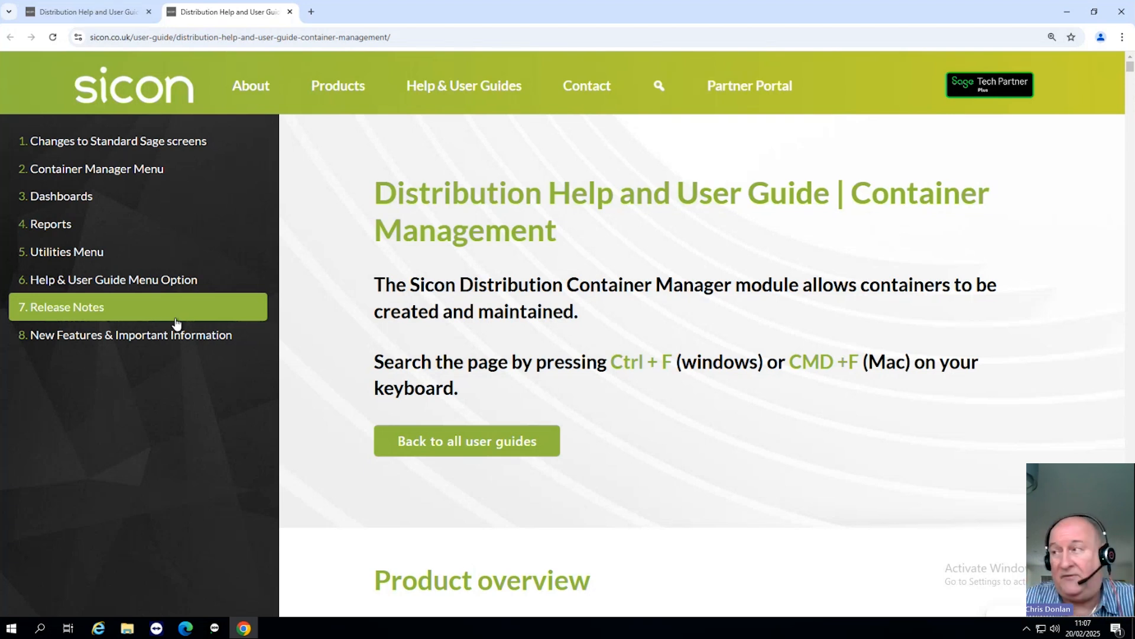
{"action": "left_click", "coordinate": [337, 97]}
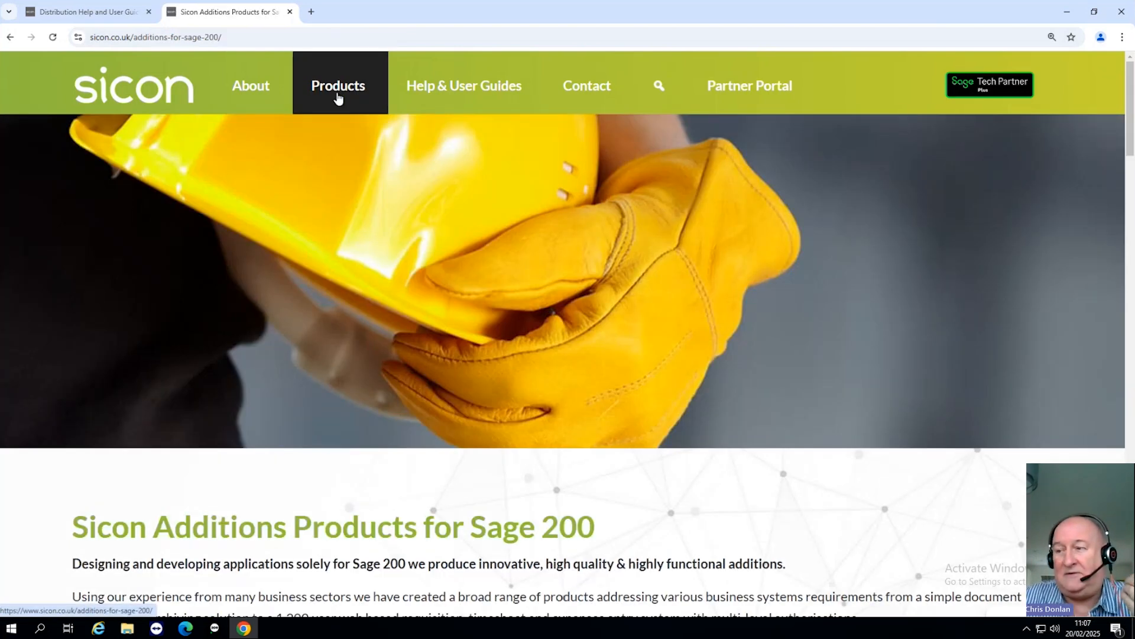
Step: Switch to Sage 200 and display the Preallocations options within Sicon Distribution
{"action": "mouse_move", "coordinate": [213, 633]}
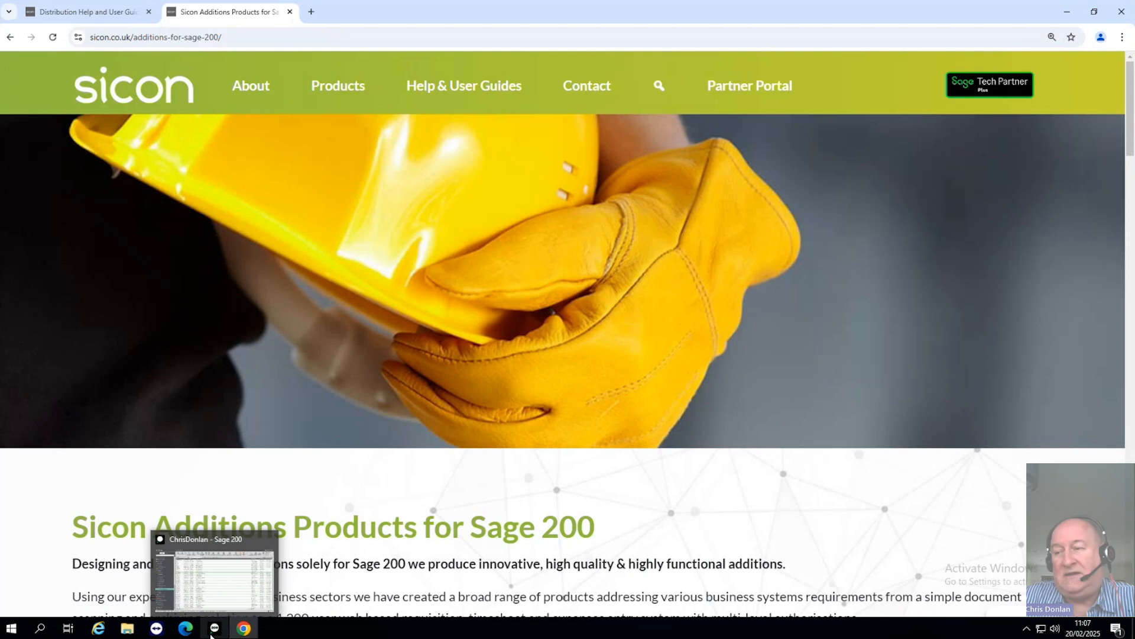
{"action": "left_click", "coordinate": [215, 607]}
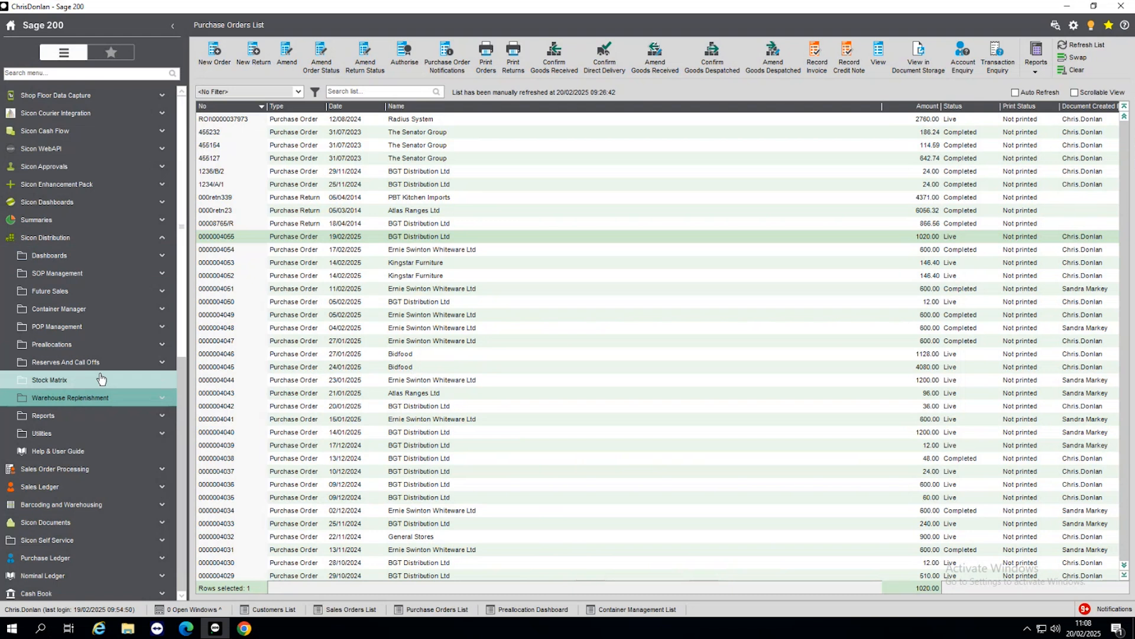
{"action": "left_click", "coordinate": [72, 344]}
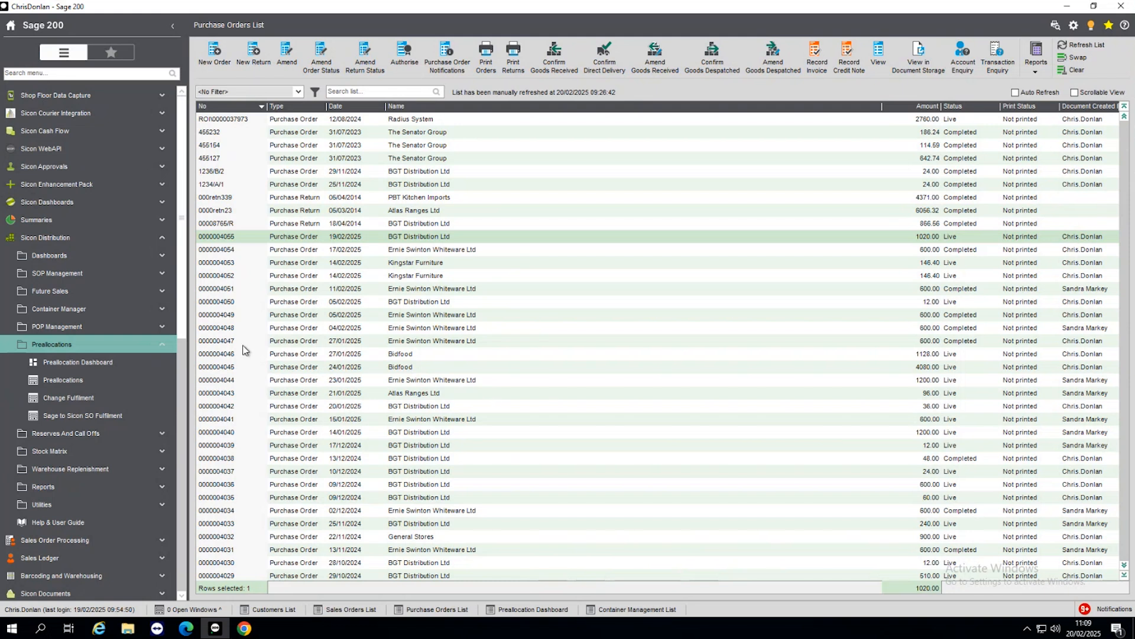
Step: Open the Asda sales order dated 19/02/2025 from the Sales Orders List in Sales Order Processing
{"action": "left_click", "coordinate": [24, 241]}
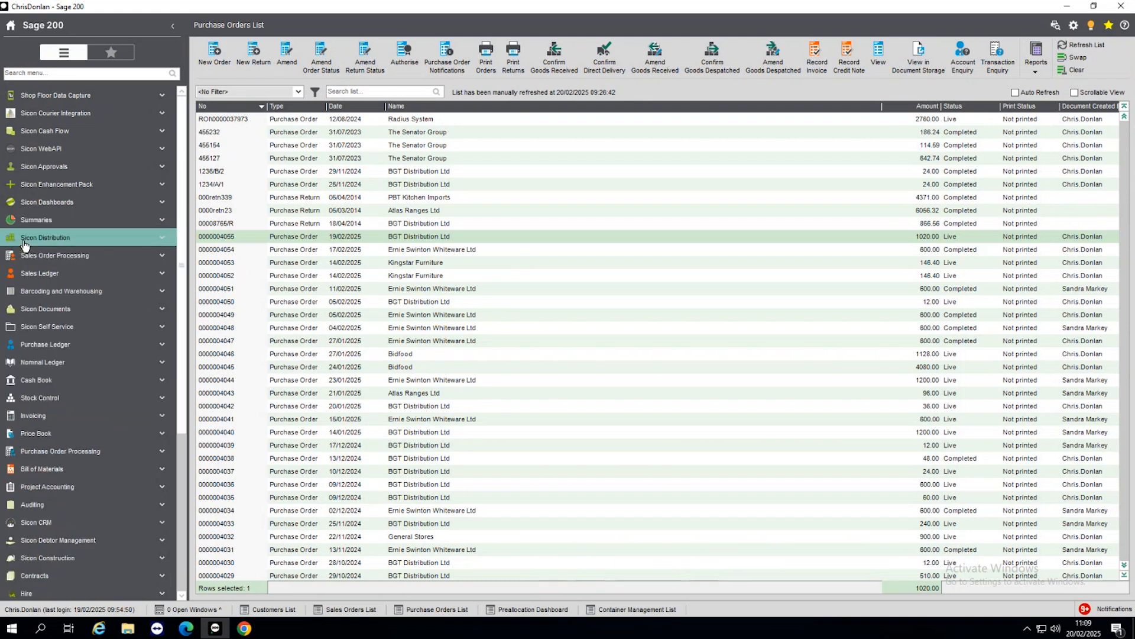
{"action": "left_click", "coordinate": [81, 260]}
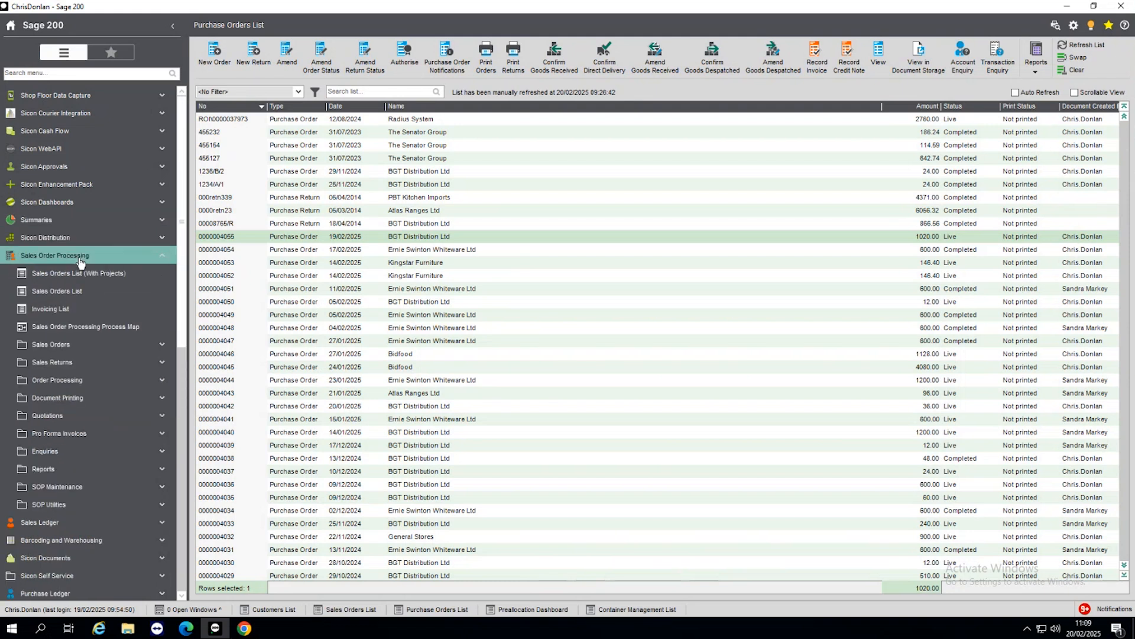
{"action": "left_click", "coordinate": [72, 289]}
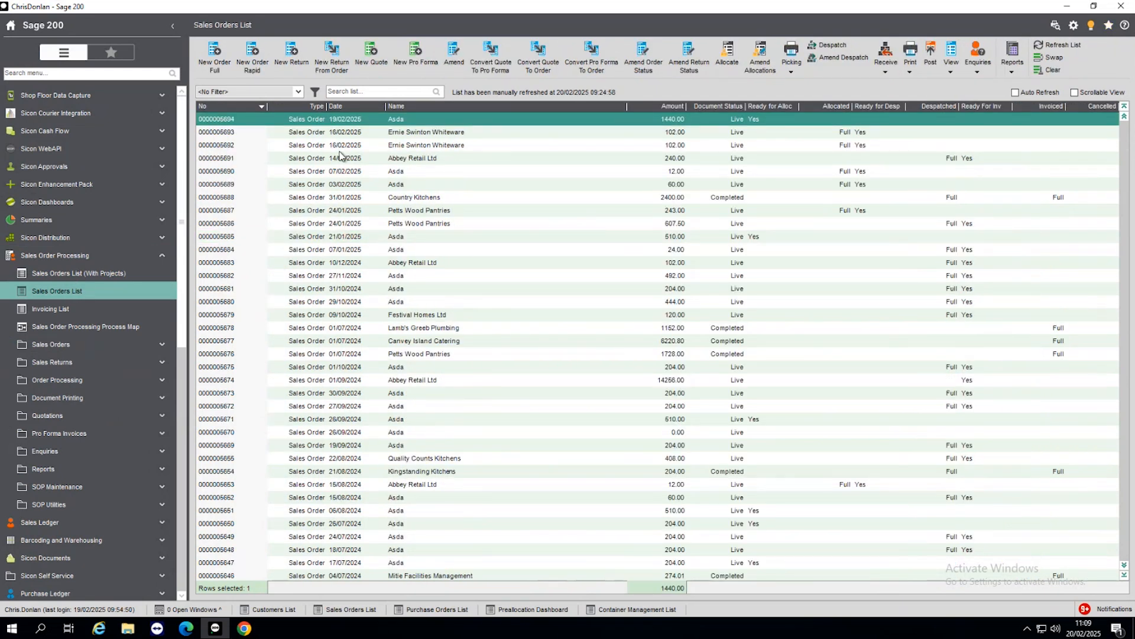
{"action": "double_click", "coordinate": [374, 119]}
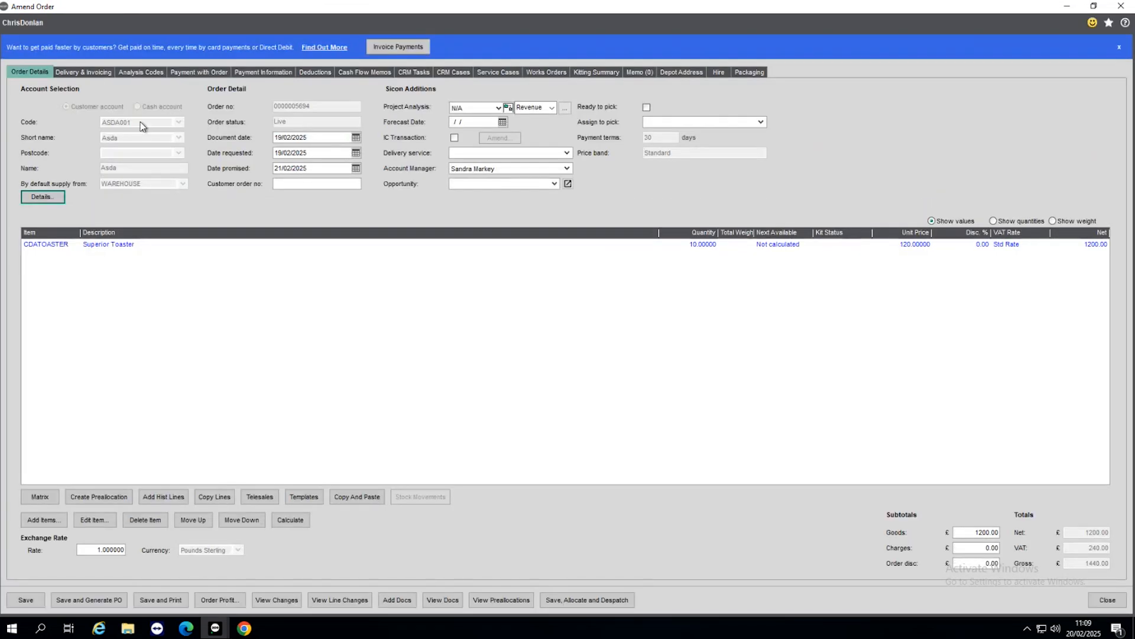
Step: Review the preallocations of the order's Superior Toaster line in a maximised window, then return to the line details
{"action": "left_click", "coordinate": [133, 246]}
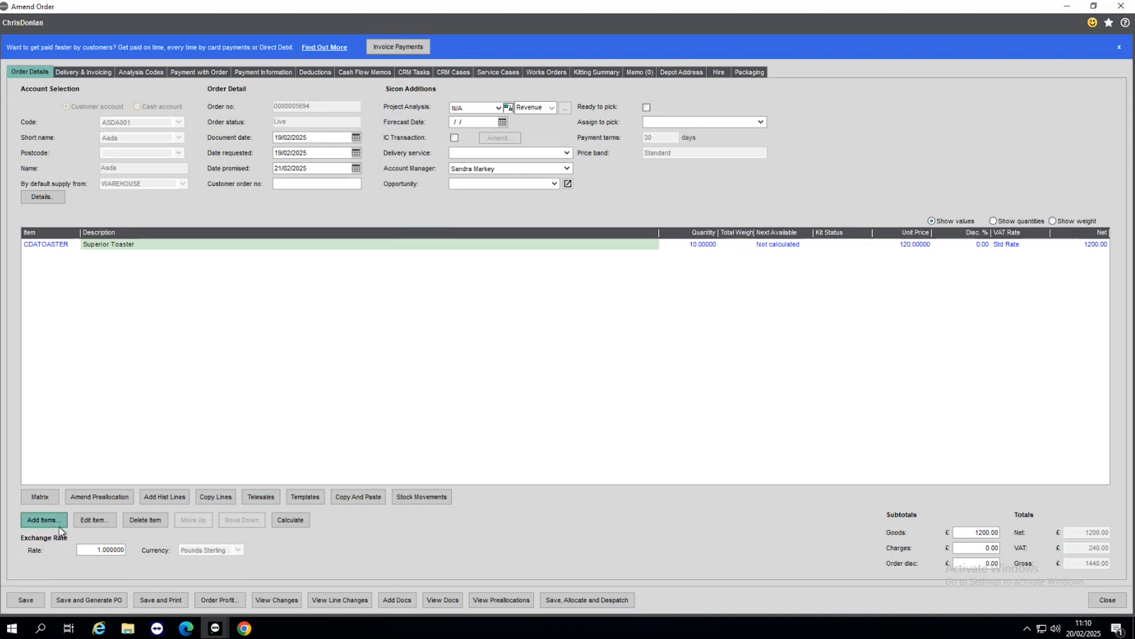
{"action": "left_click", "coordinate": [97, 524]}
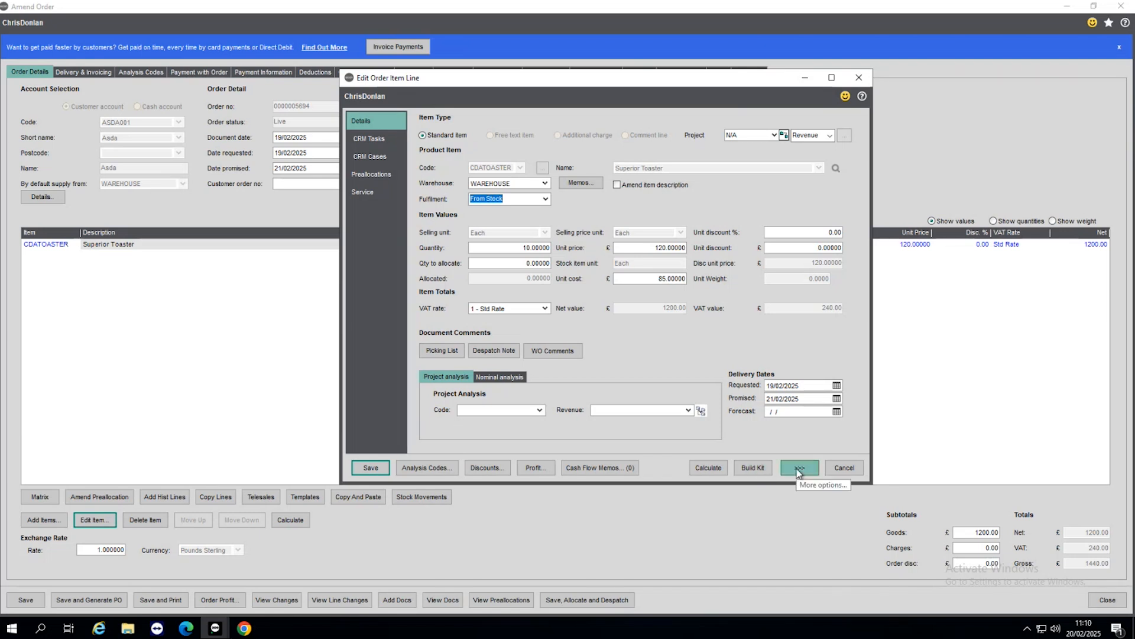
{"action": "left_click", "coordinate": [798, 469]}
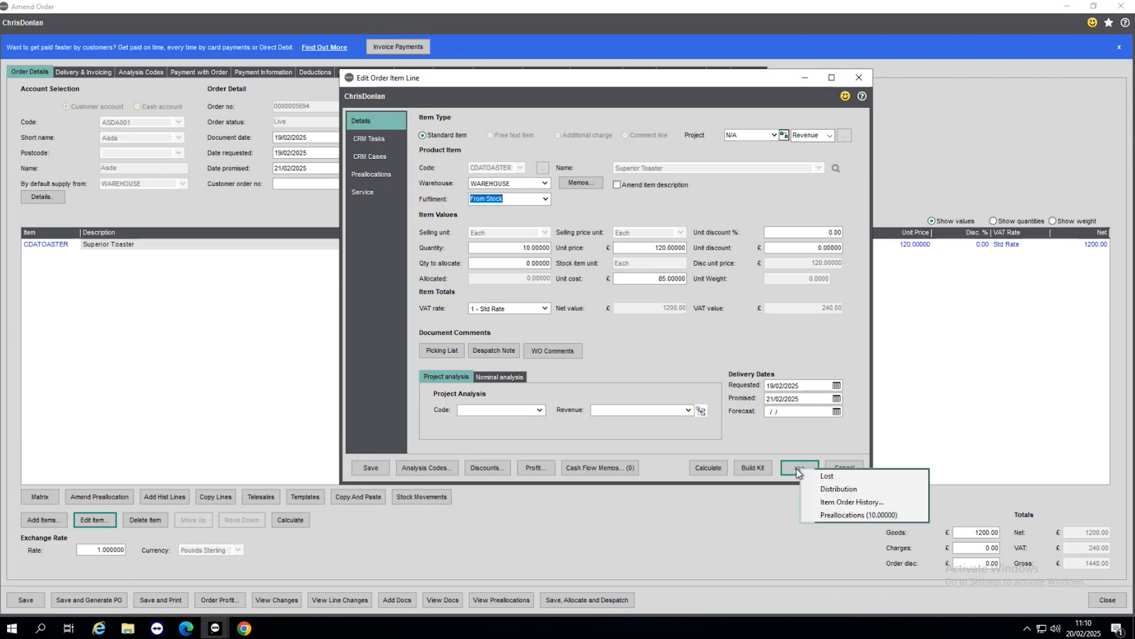
{"action": "left_click", "coordinate": [863, 516]}
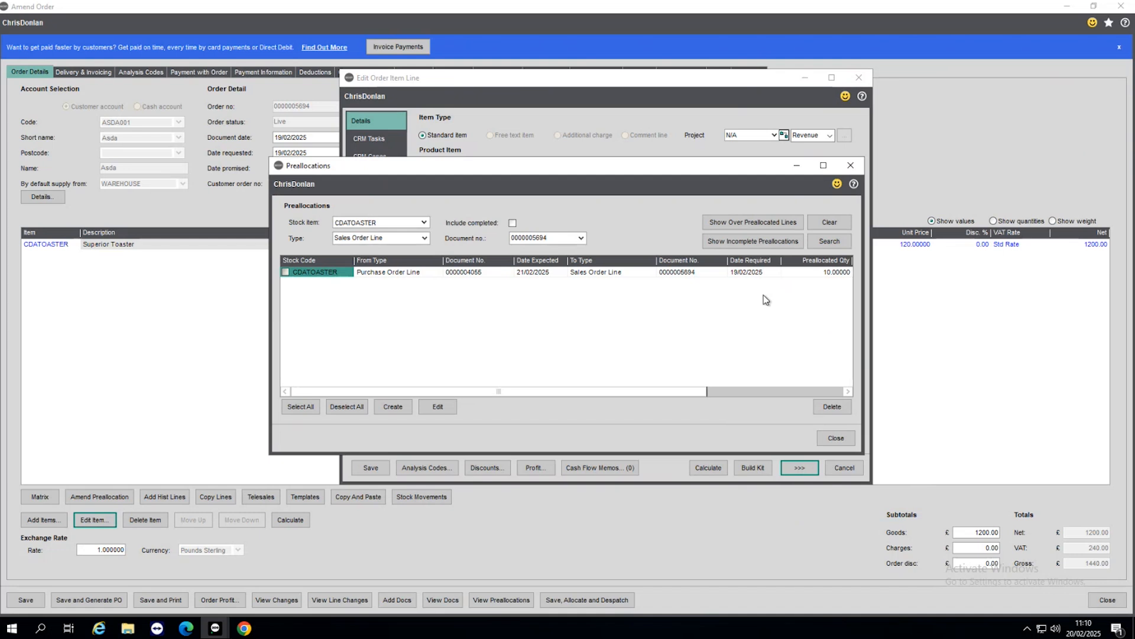
{"action": "left_click", "coordinate": [824, 165]}
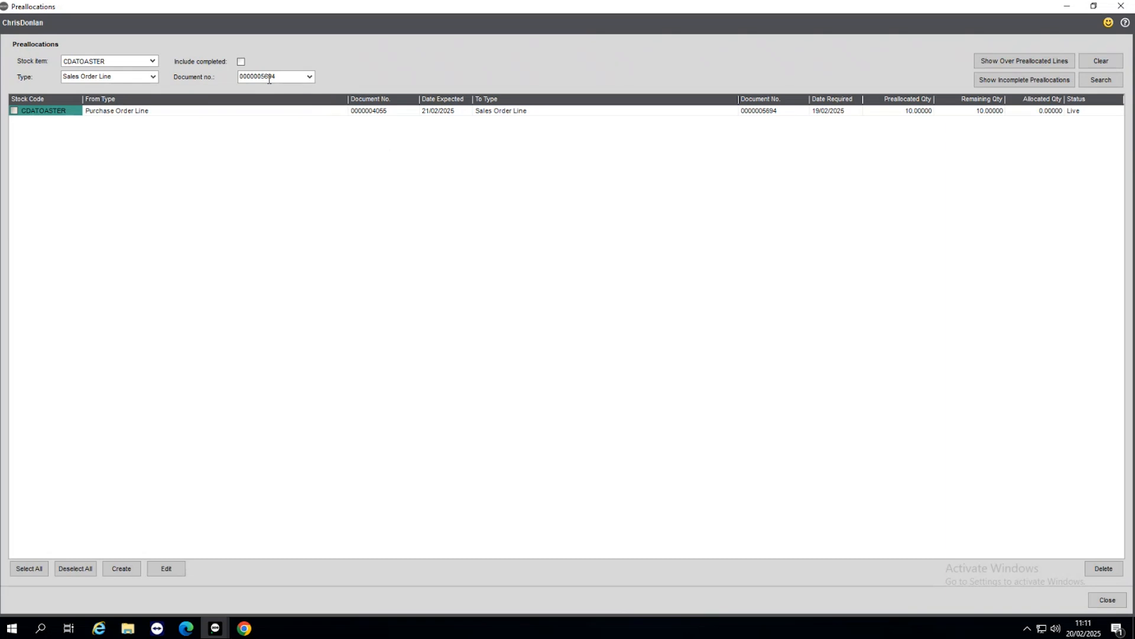
{"action": "left_click", "coordinate": [1111, 601]}
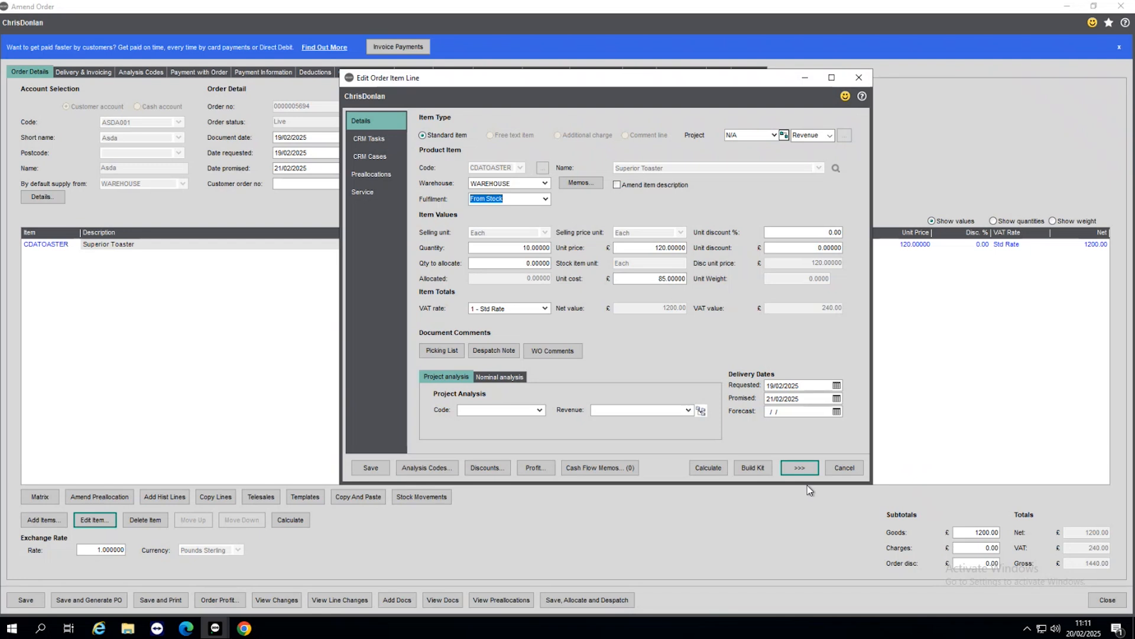
Step: Look at the toaster line's preallocations once more and close them
{"action": "left_click", "coordinate": [797, 471]}
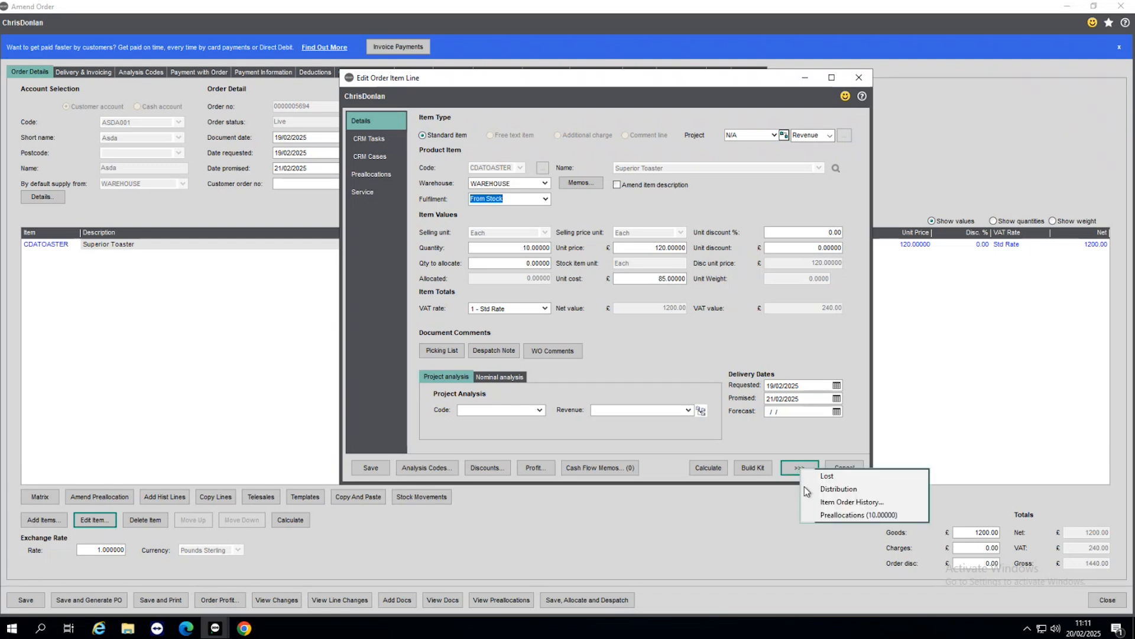
{"action": "left_click", "coordinate": [822, 514]}
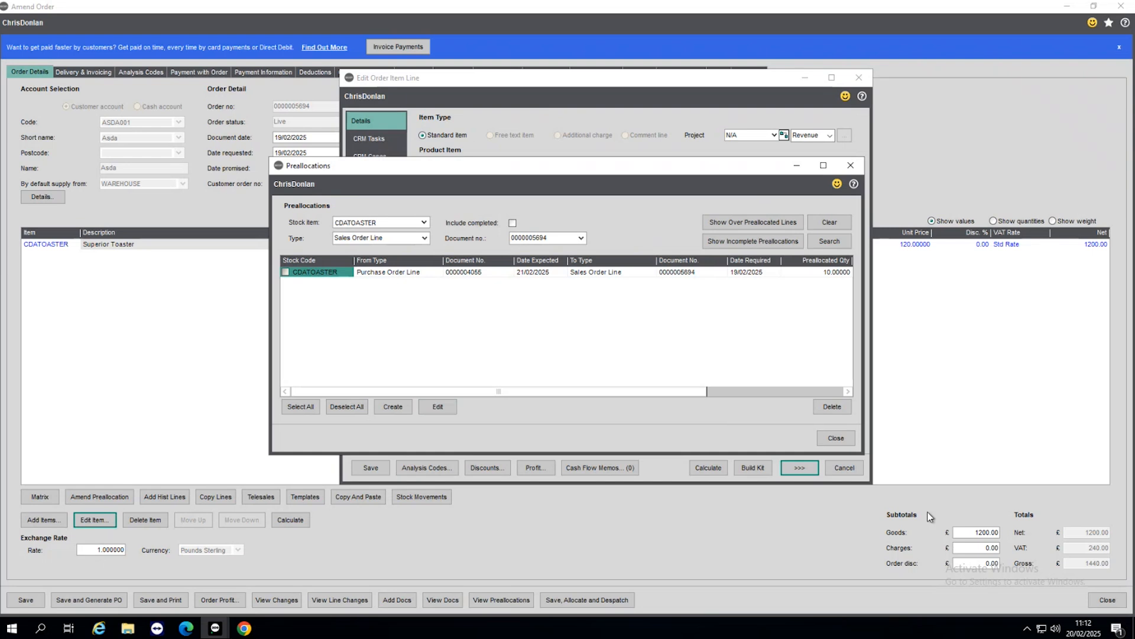
{"action": "left_click", "coordinate": [836, 438]}
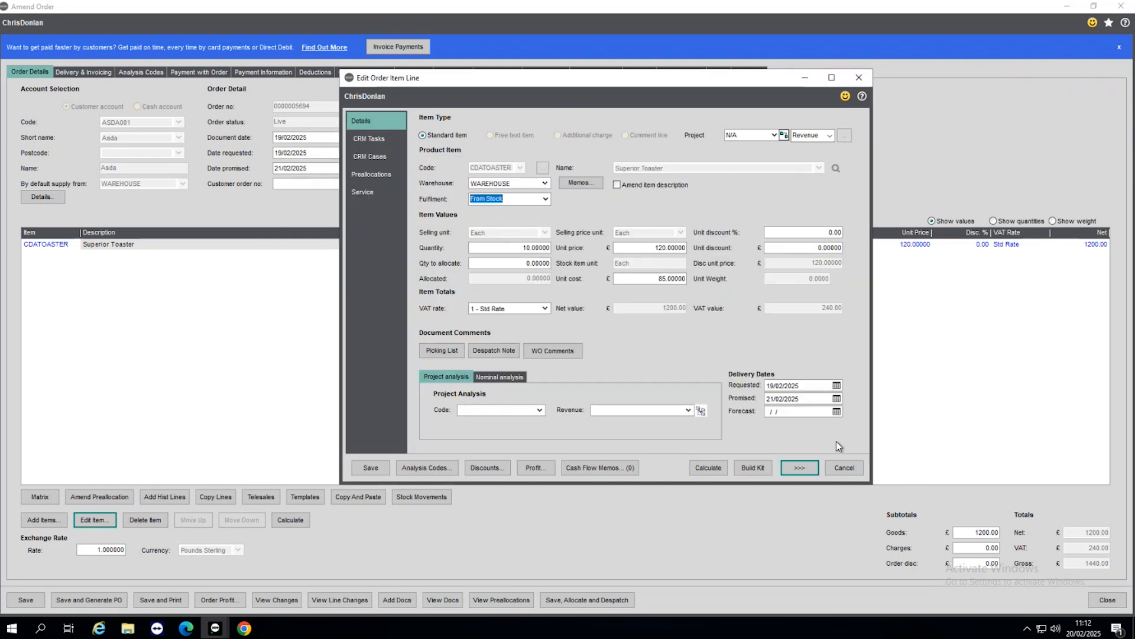
Step: Cancel the order line edit and close the sales order, accepting its confirmation with the customer order number left blank
{"action": "left_click", "coordinate": [839, 468]}
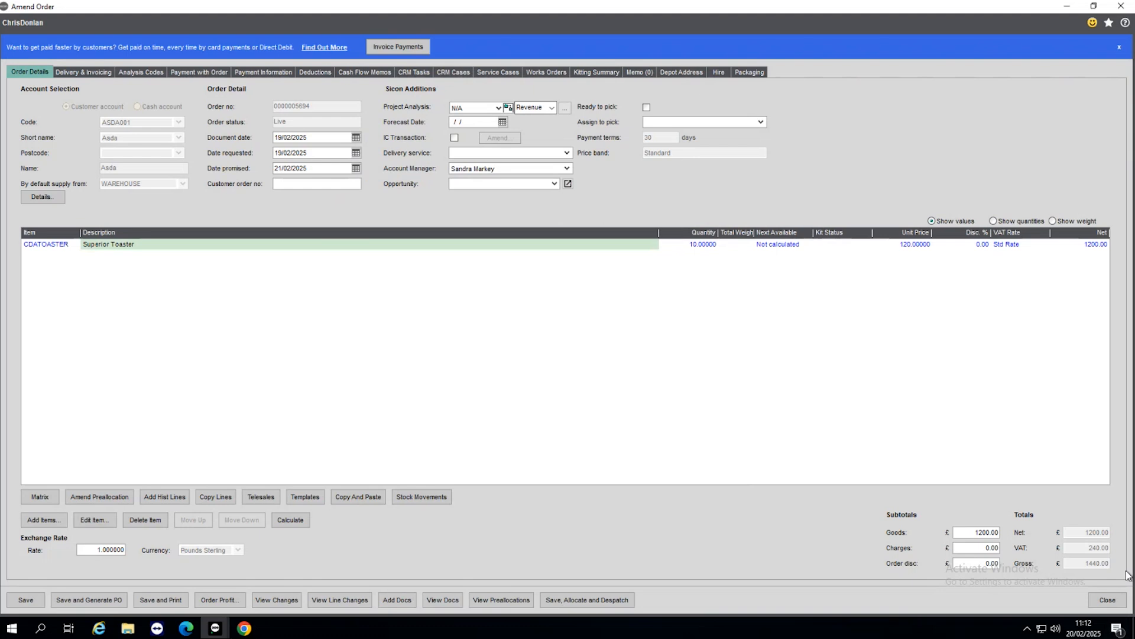
{"action": "left_click", "coordinate": [1099, 600]}
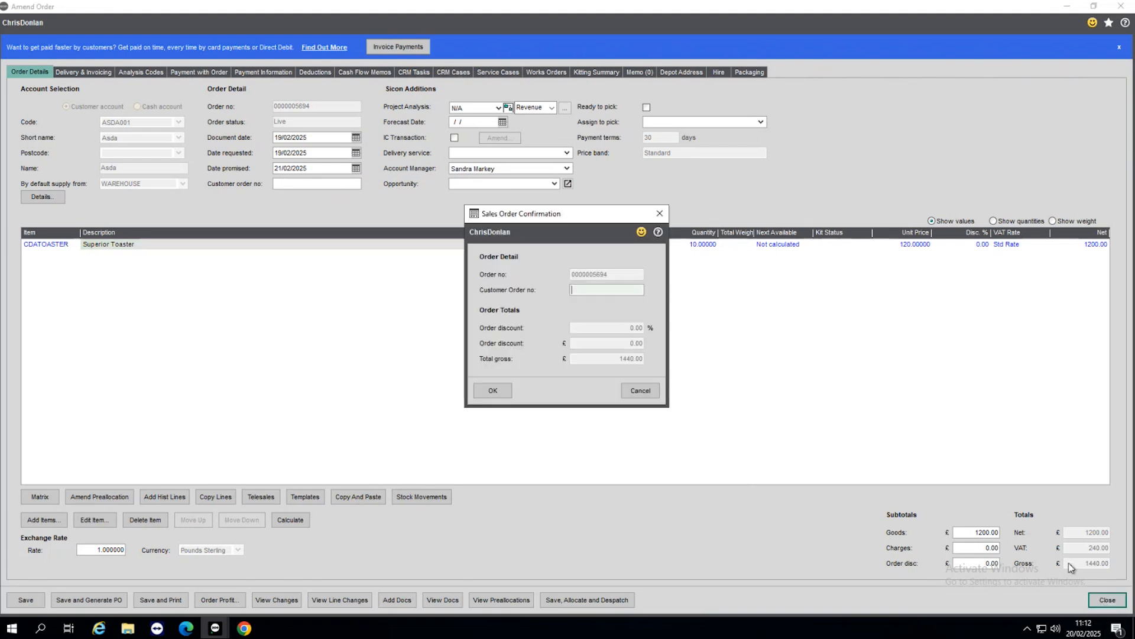
{"action": "left_click", "coordinate": [495, 391]}
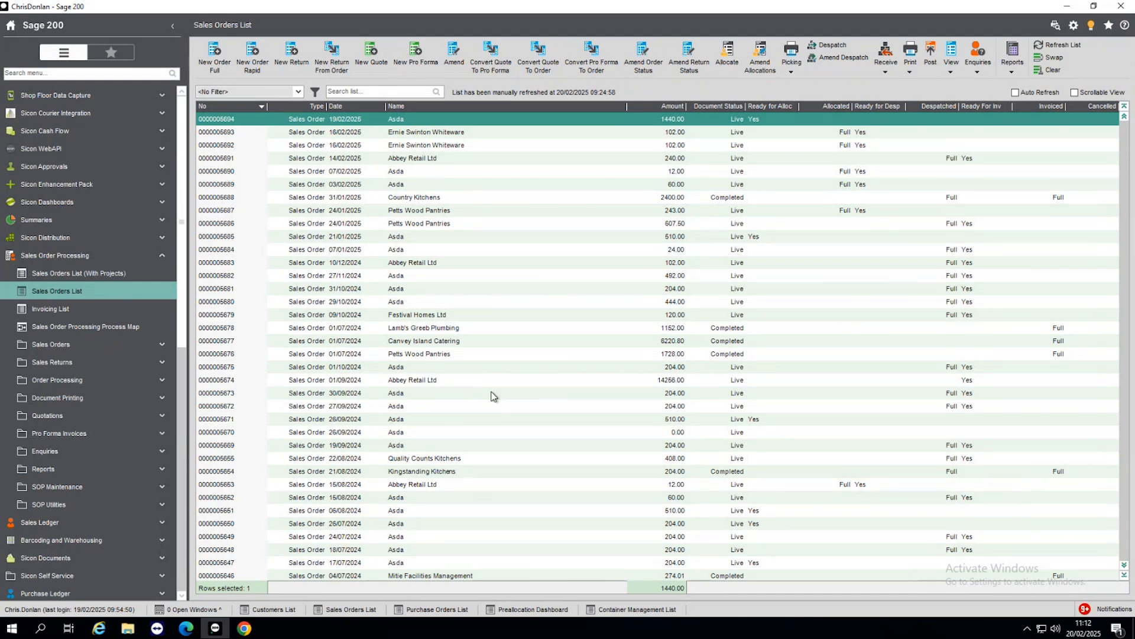
Step: Show the Preallocation Dashboard and select the CDATOASTER preallocation
{"action": "left_click", "coordinate": [528, 610]}
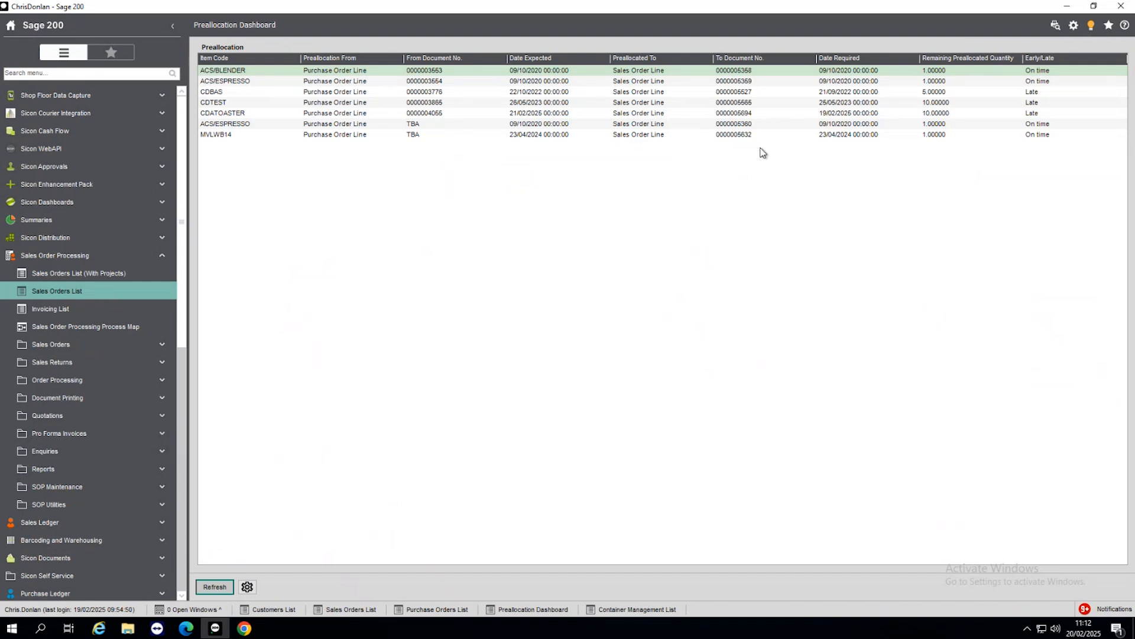
{"action": "left_click", "coordinate": [249, 113]}
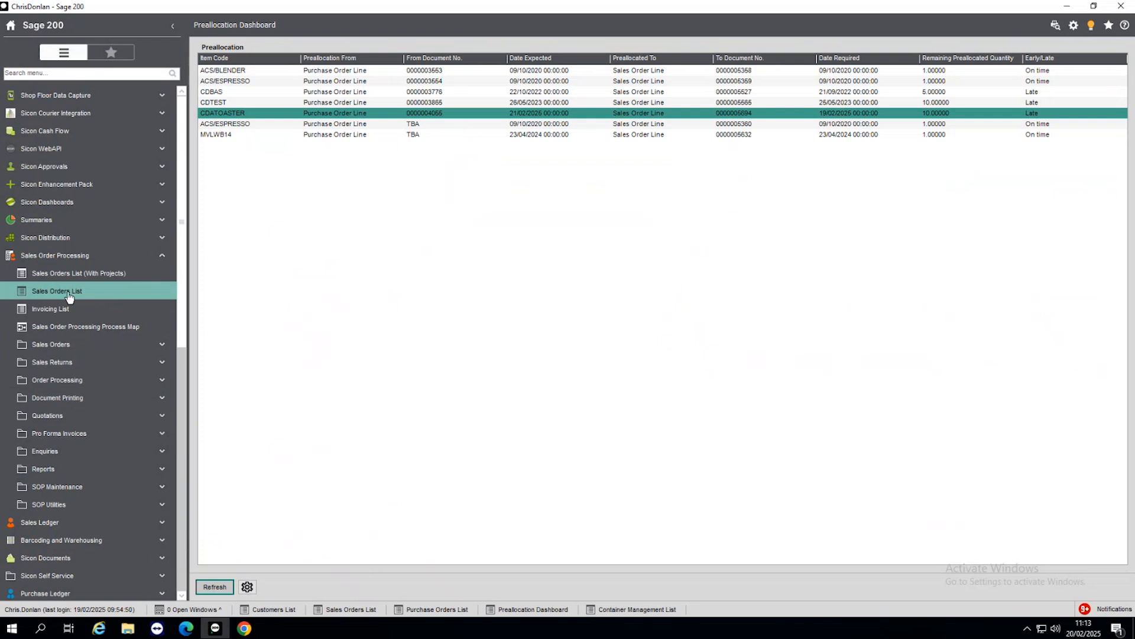
Step: View the Preallocations screen in Sicon Distribution, then close it and collapse the Preallocations group
{"action": "left_click", "coordinate": [36, 257]}
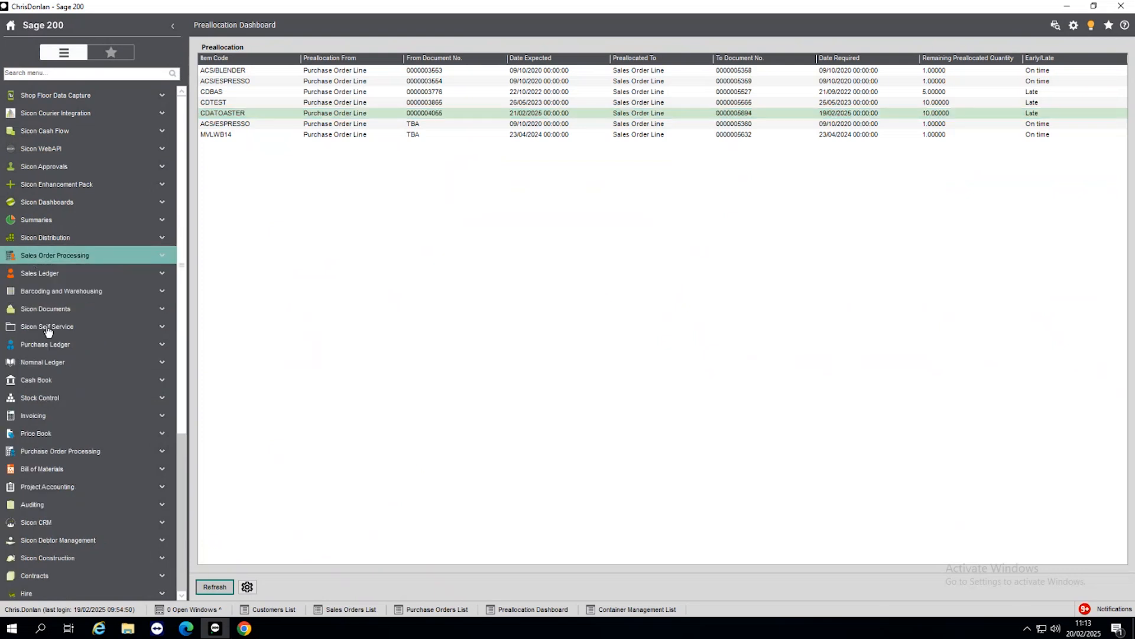
{"action": "left_click", "coordinate": [78, 238]}
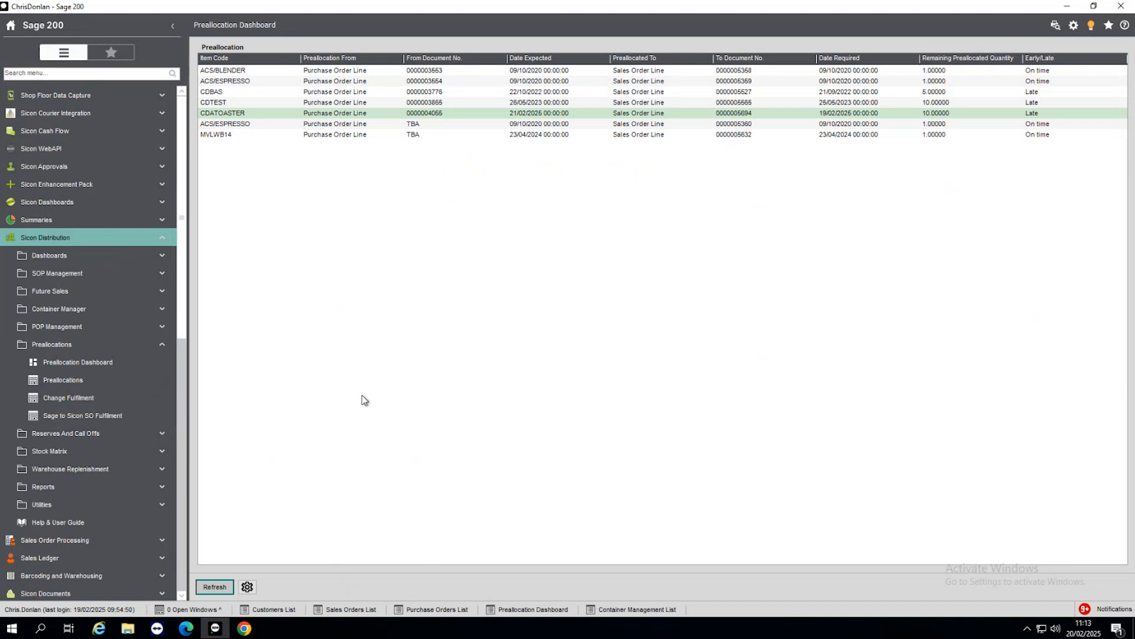
{"action": "left_click", "coordinate": [19, 238]}
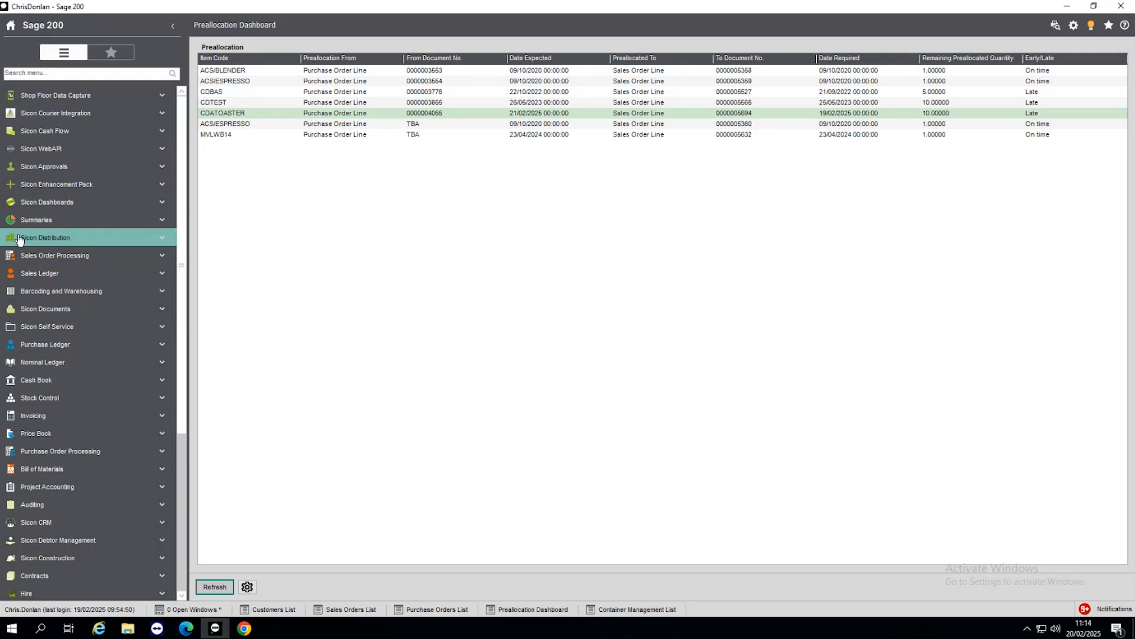
{"action": "left_click", "coordinate": [40, 239]}
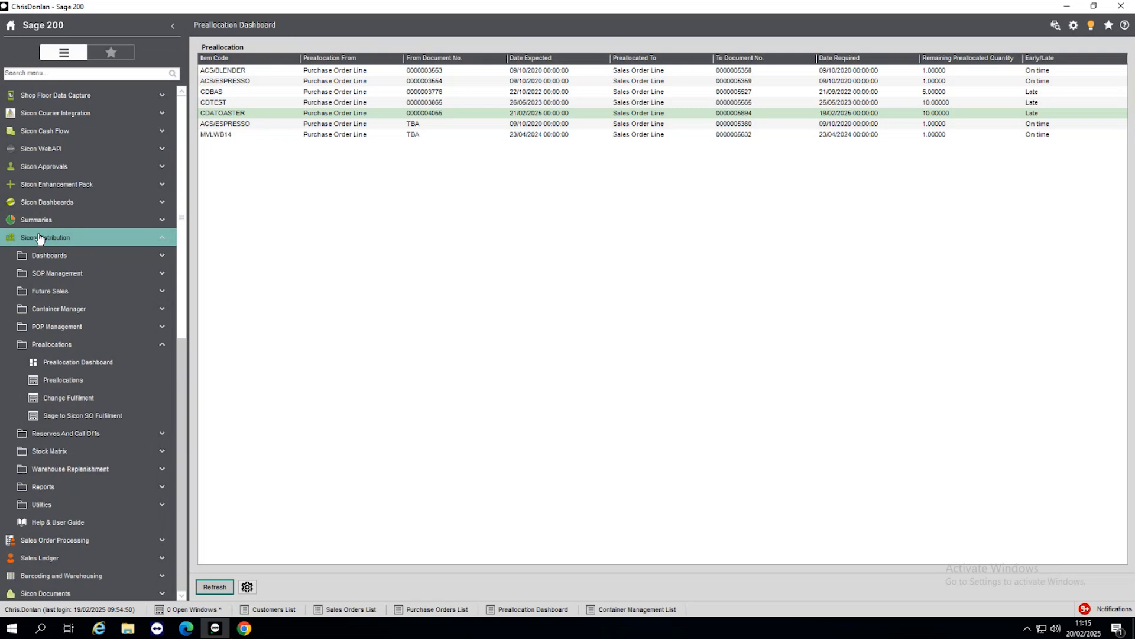
{"action": "left_click", "coordinate": [118, 380]}
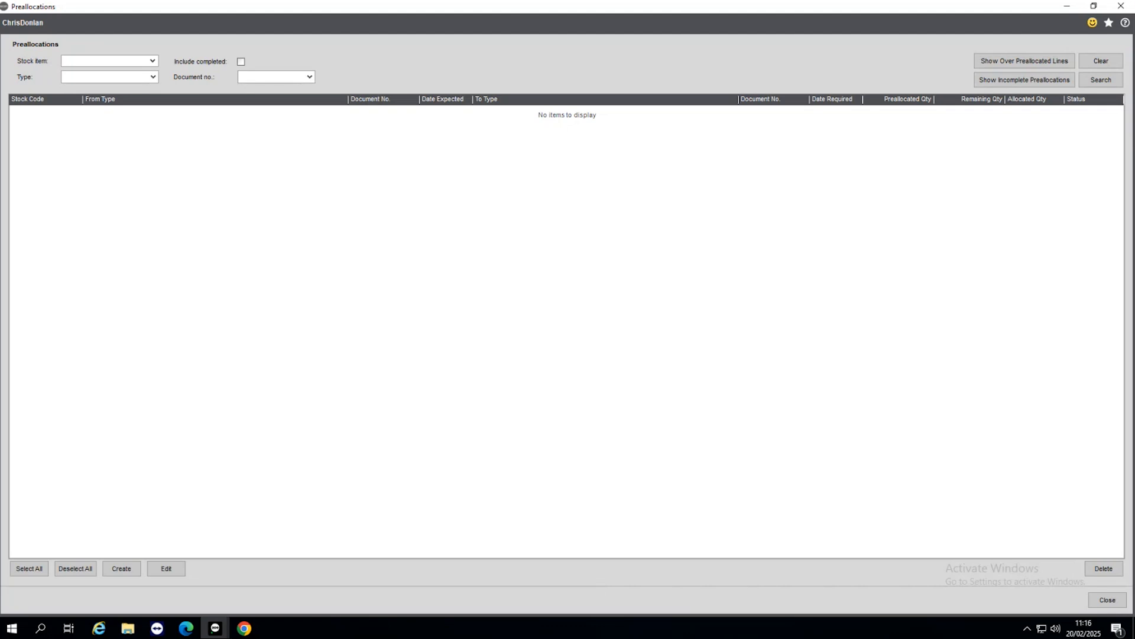
{"action": "left_click", "coordinate": [1107, 601]}
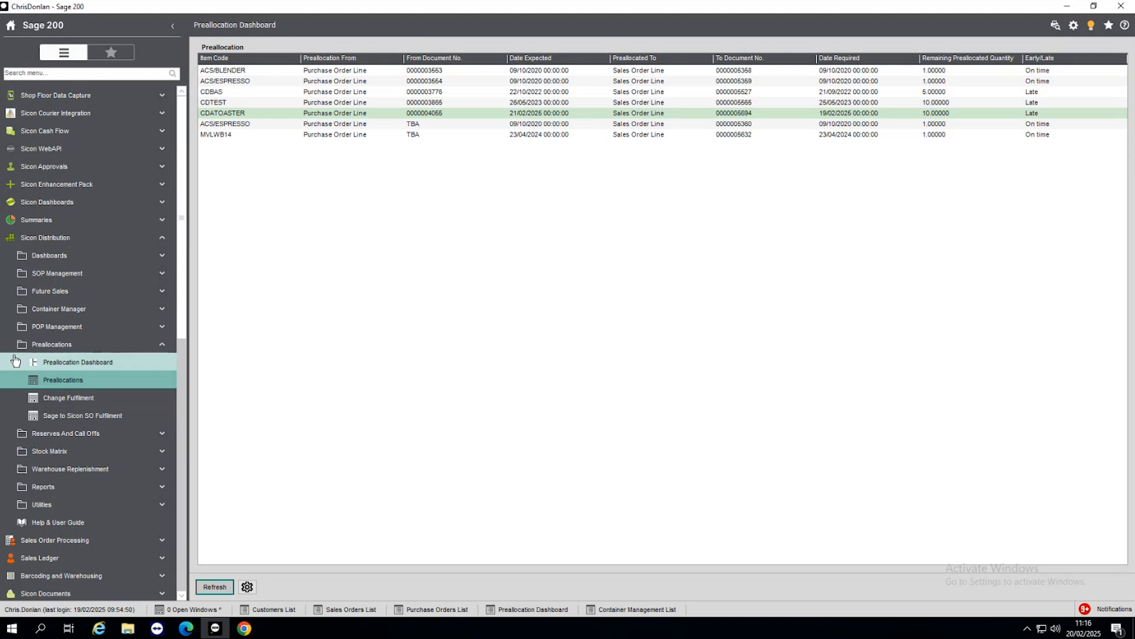
{"action": "left_click", "coordinate": [34, 349]}
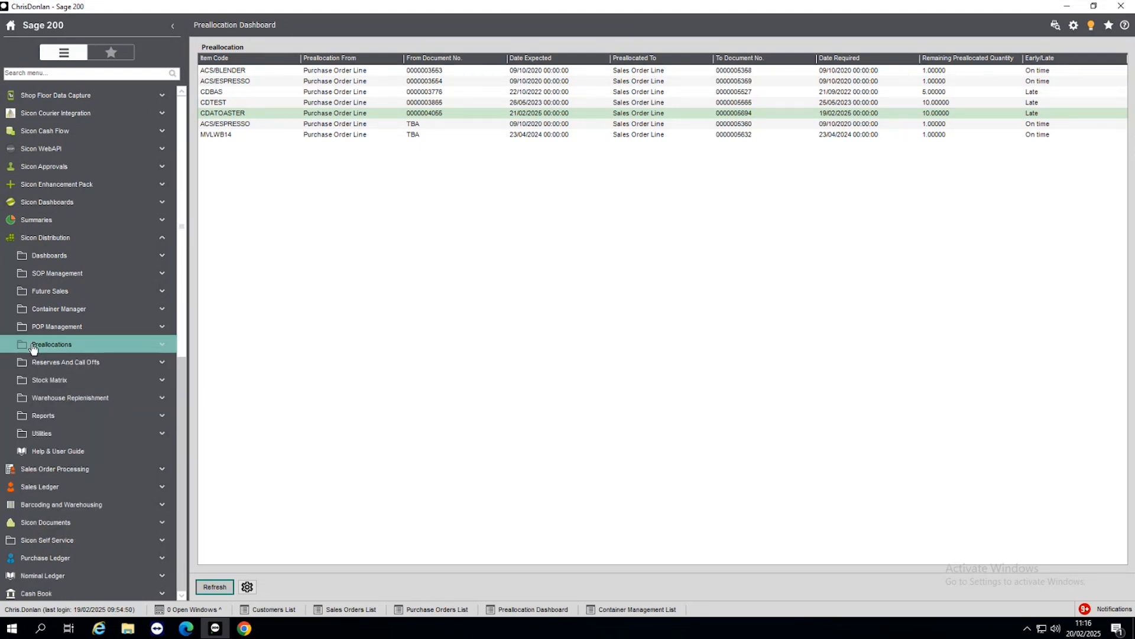
Step: Show the Container Management List and view the tracking info of container MERK 1234, including its forwarder and notes fields
{"action": "left_click", "coordinate": [77, 314]}
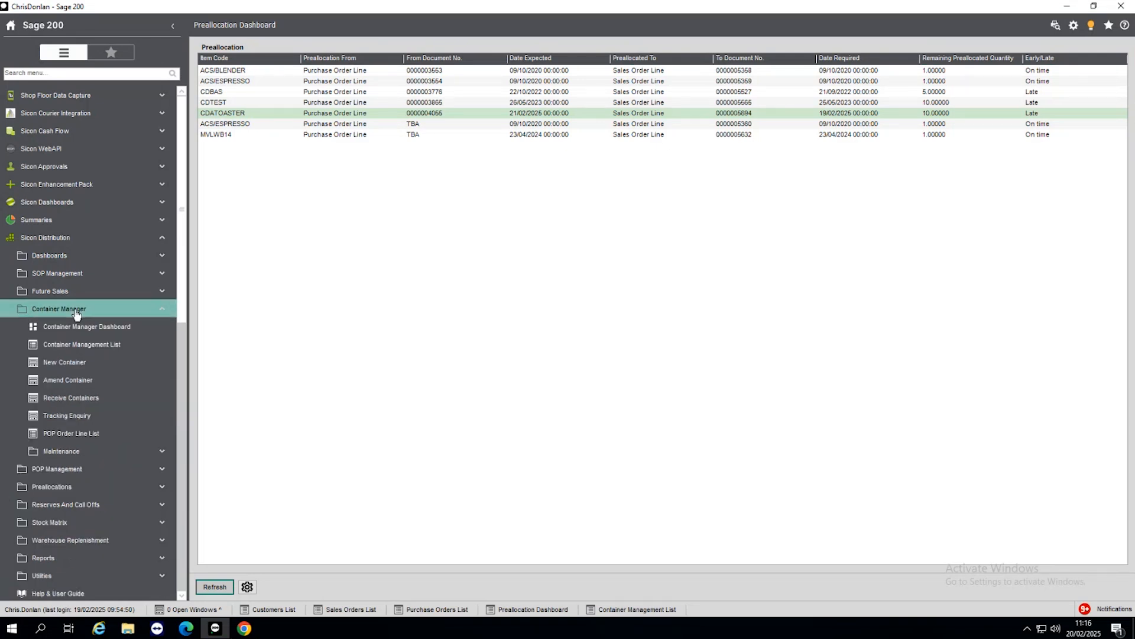
{"action": "left_click", "coordinate": [643, 616]}
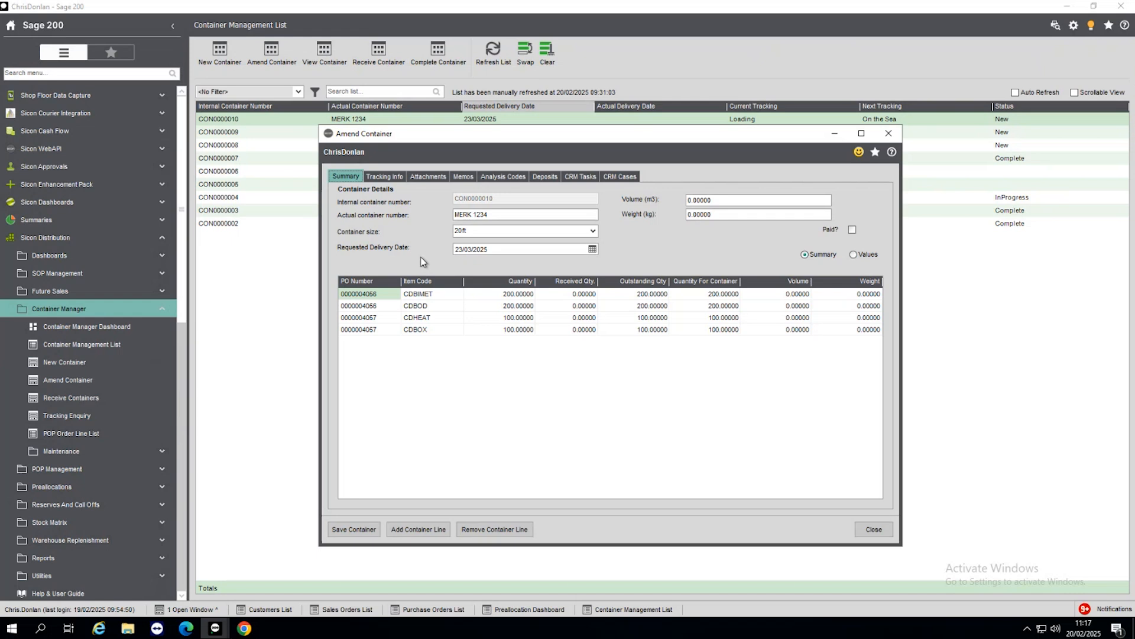
{"action": "left_click", "coordinate": [376, 176]}
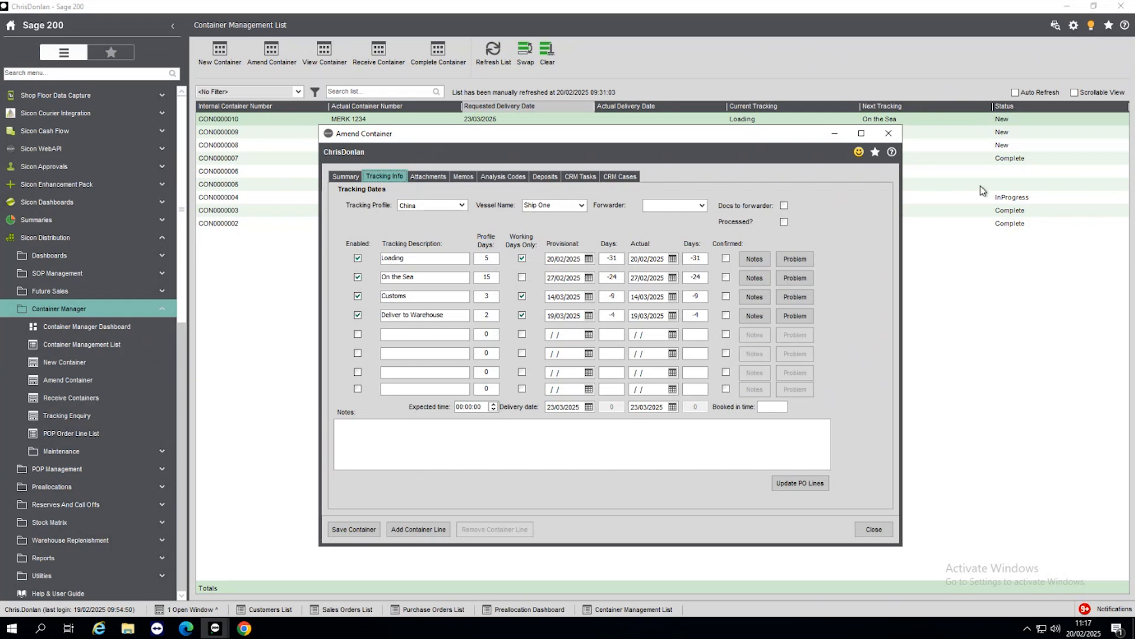
{"action": "left_click", "coordinate": [702, 206]}
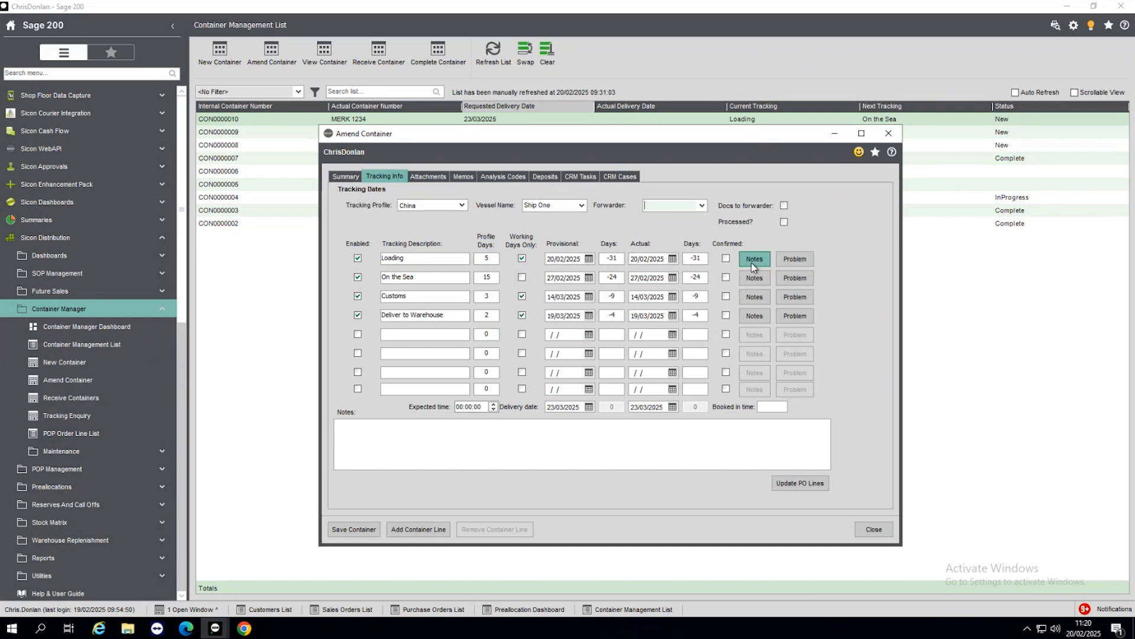
{"action": "left_click", "coordinate": [374, 443]}
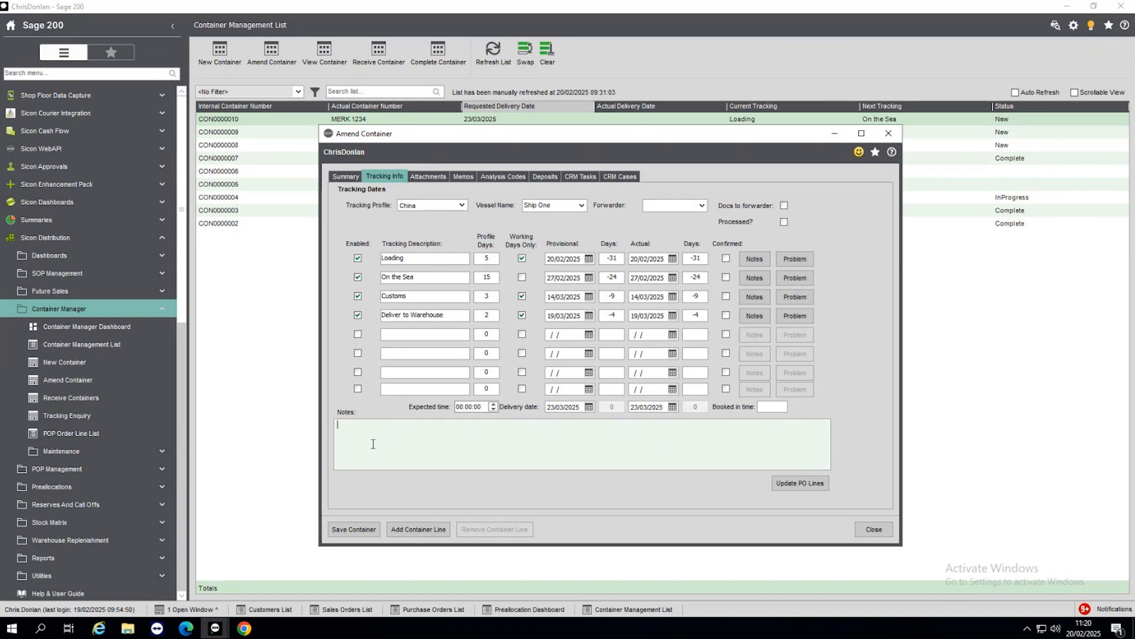
Step: View container MERK 1234's attachments and memos, return to its summary, and close the container
{"action": "left_click", "coordinate": [434, 181]}
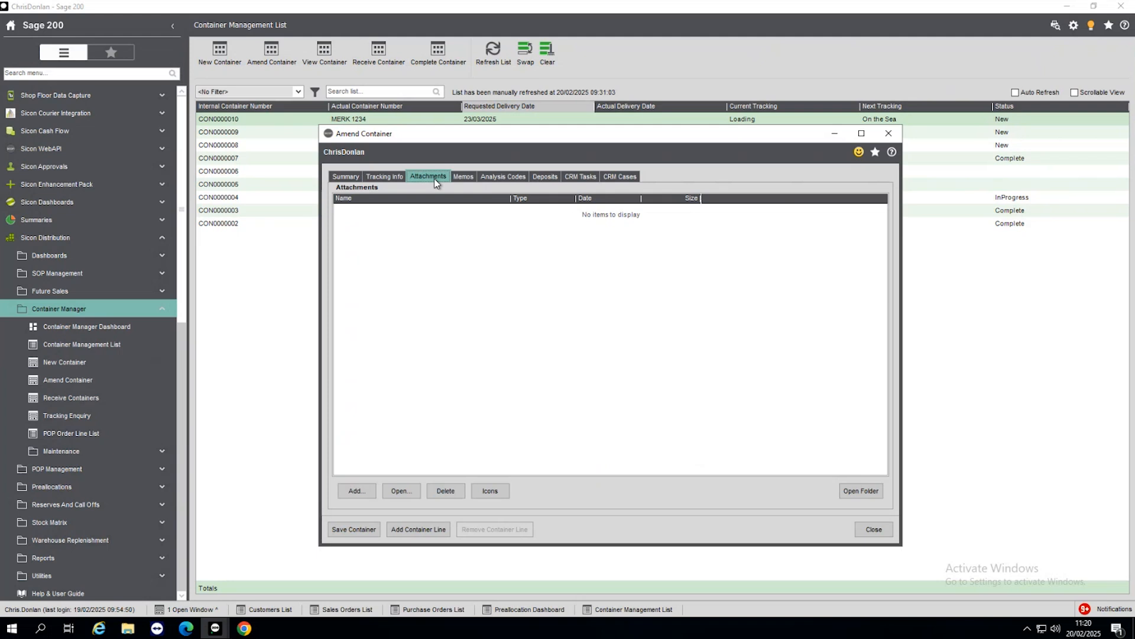
{"action": "left_click", "coordinate": [471, 178]}
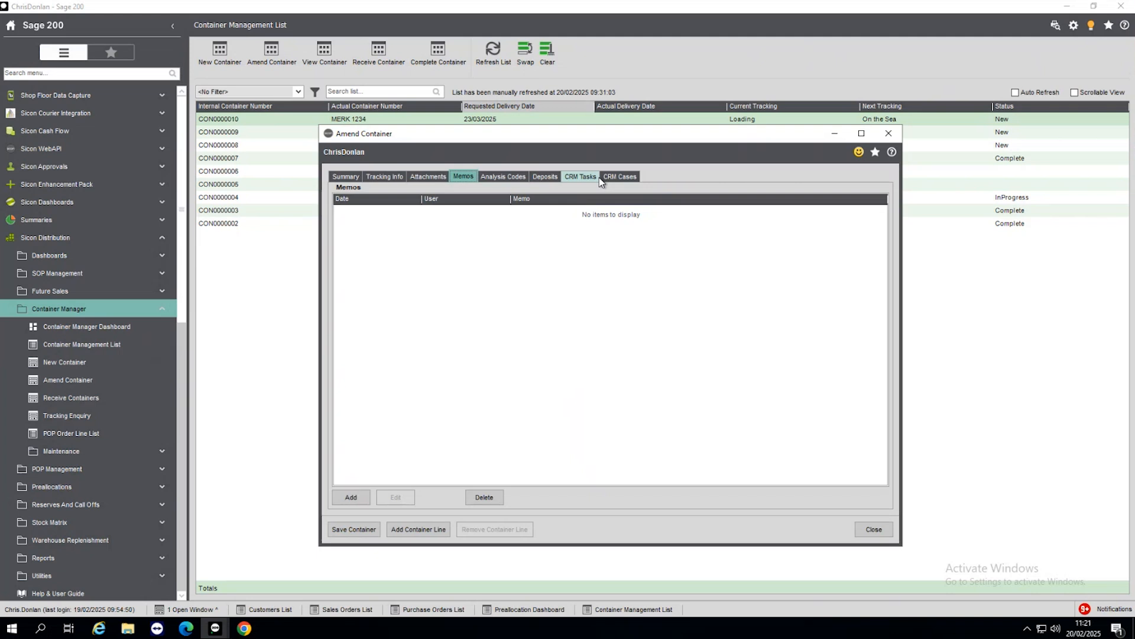
{"action": "left_click", "coordinate": [344, 177]}
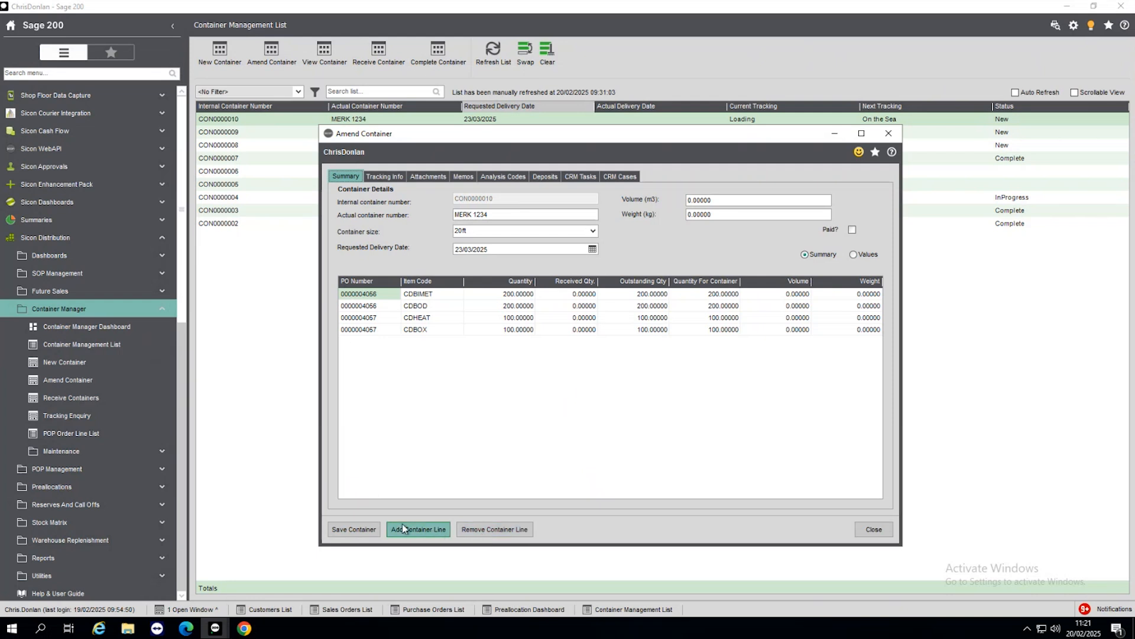
{"action": "left_click", "coordinate": [875, 530]}
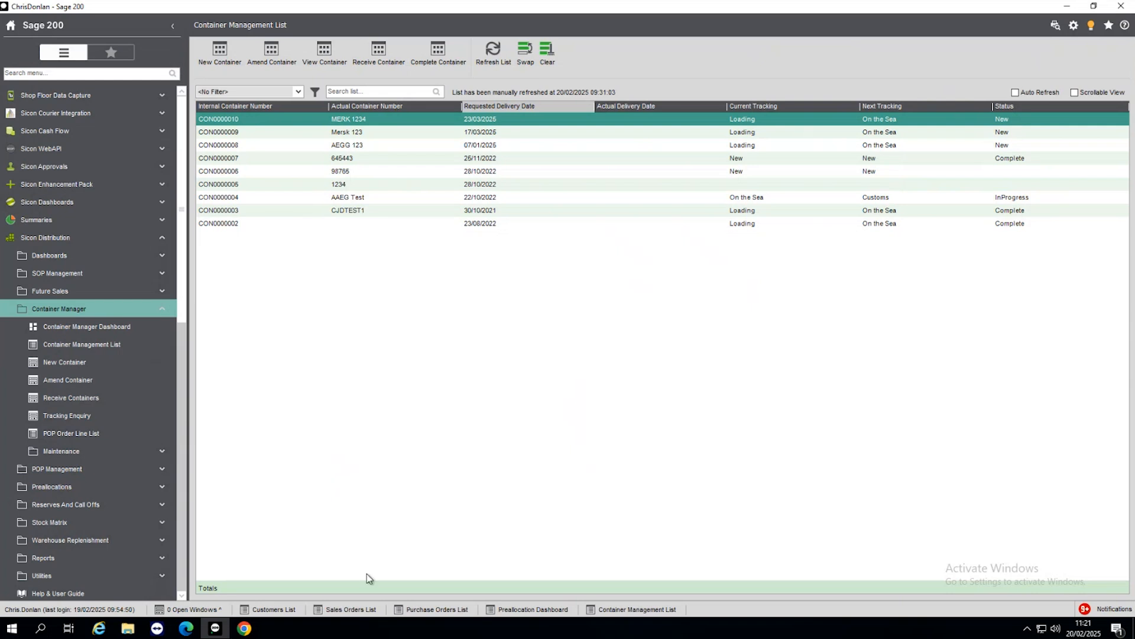
Step: Open the 480.00 Kingstar Furniture purchase order for amendment and view the CDBOX line's details, including its container
{"action": "left_click", "coordinate": [443, 609]}
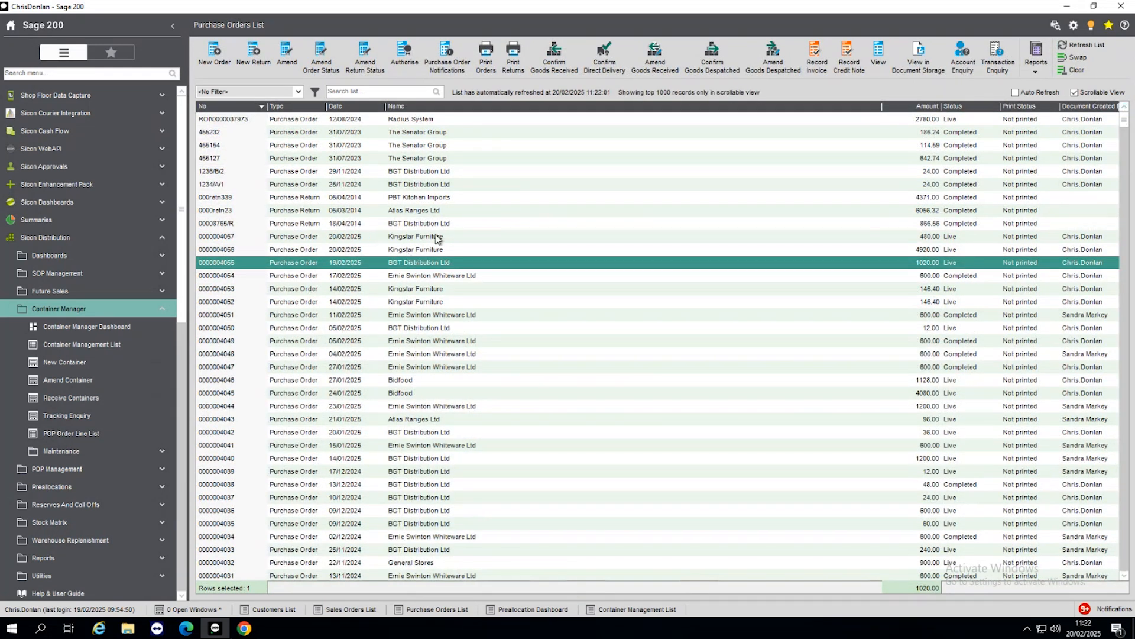
{"action": "left_click", "coordinate": [370, 236]}
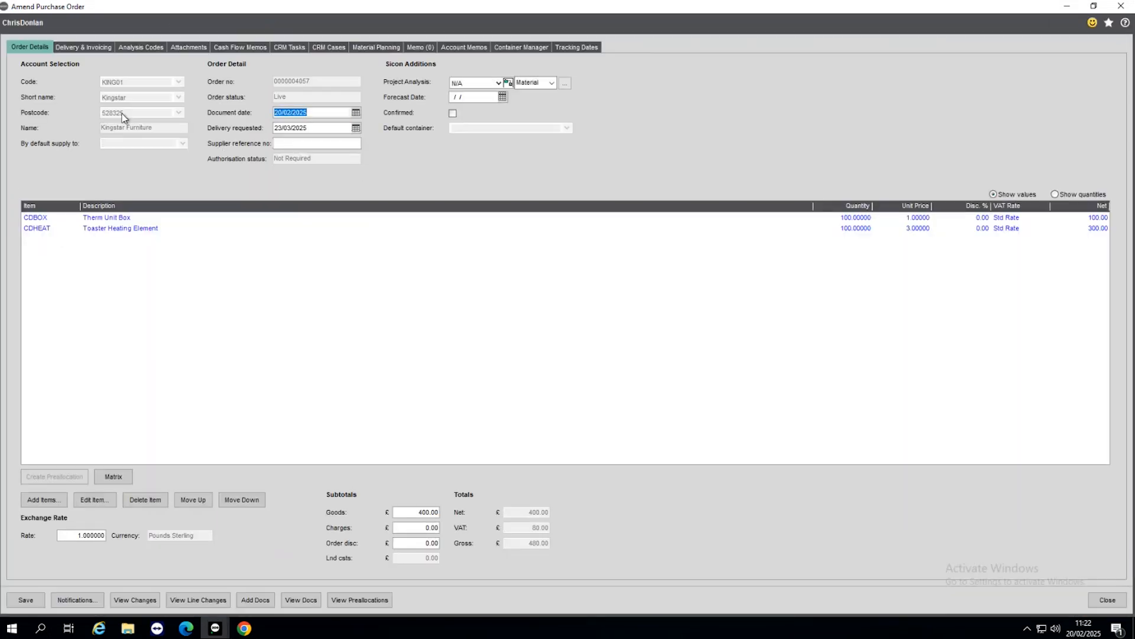
{"action": "left_click", "coordinate": [105, 219]}
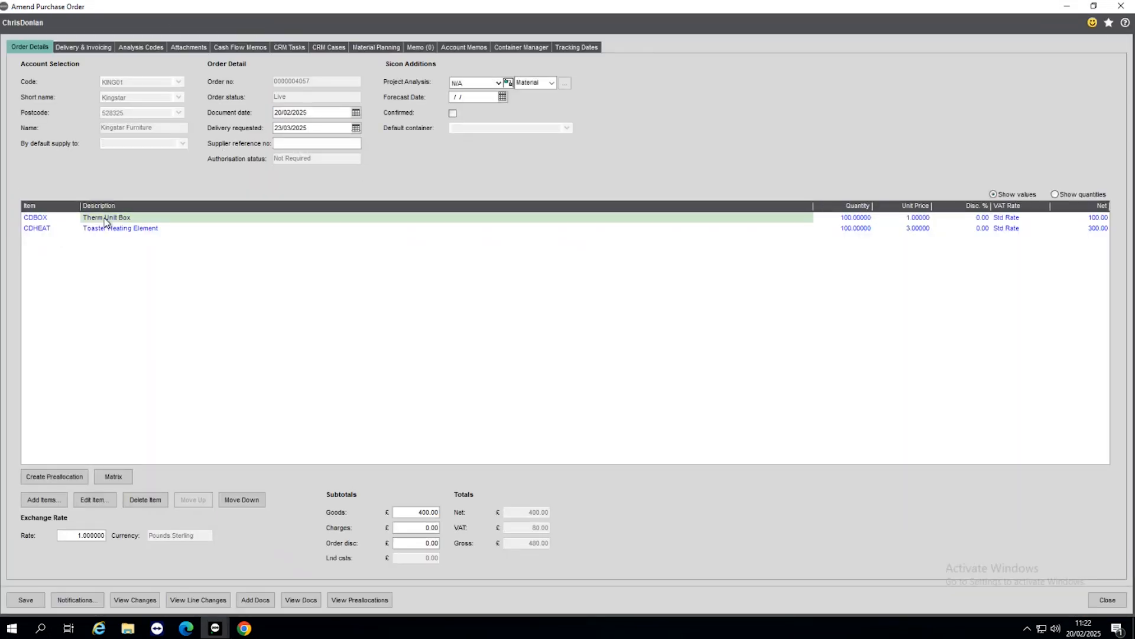
{"action": "left_click", "coordinate": [93, 500]}
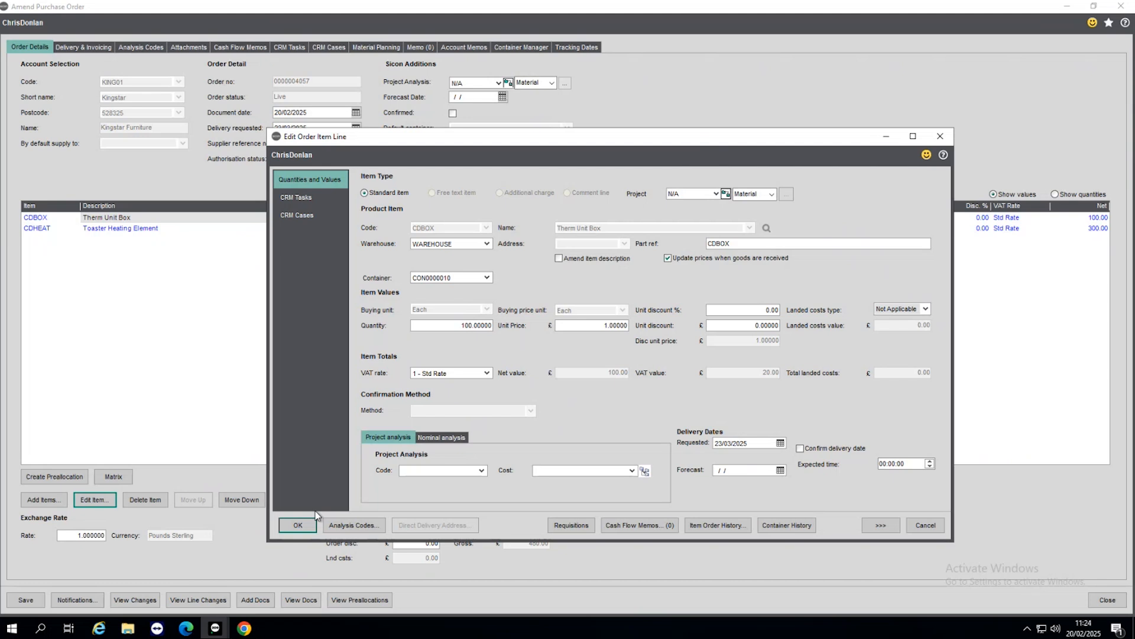
Step: Cancel the CDBOX line edit and close the purchase order, accepting its confirmation with the supplier order number left blank
{"action": "left_click", "coordinate": [926, 525]}
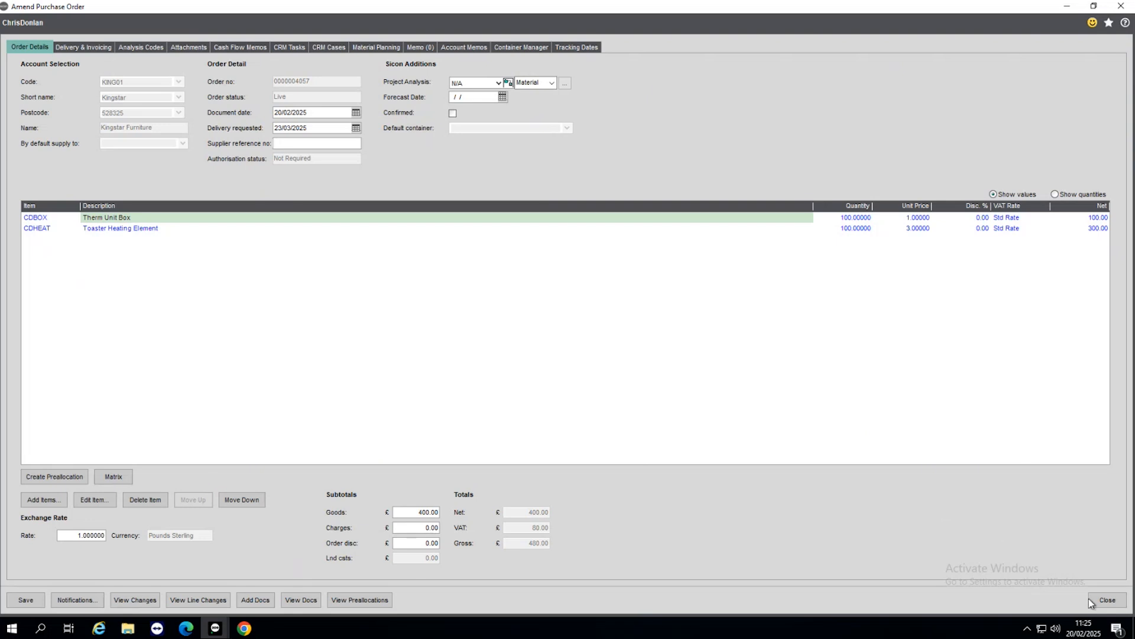
{"action": "left_click", "coordinate": [1105, 599]}
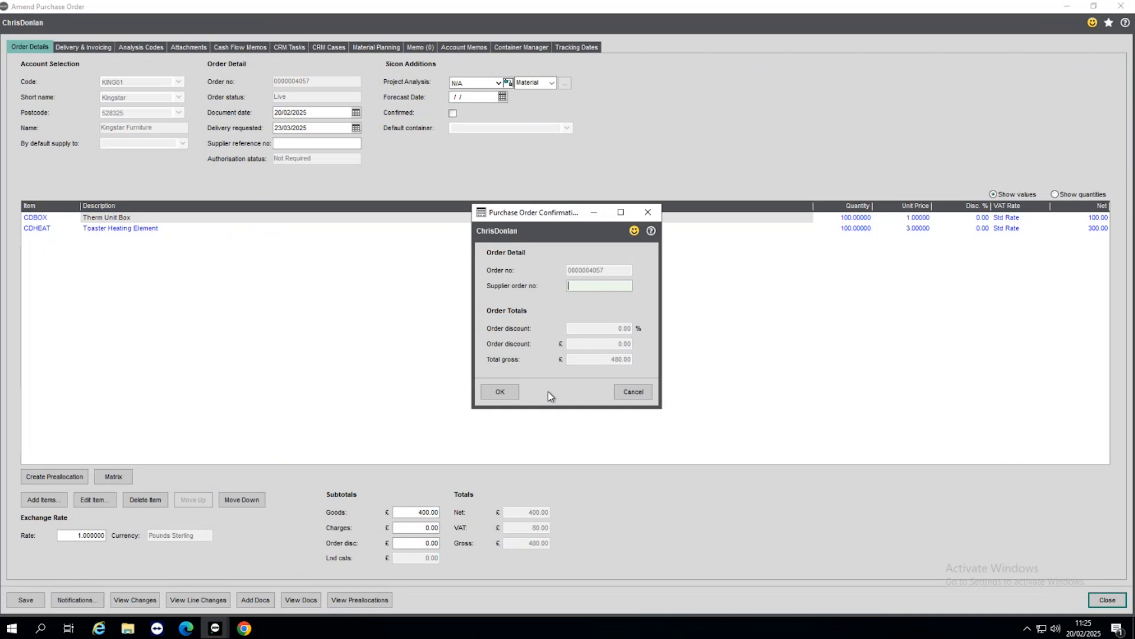
{"action": "left_click", "coordinate": [494, 393]}
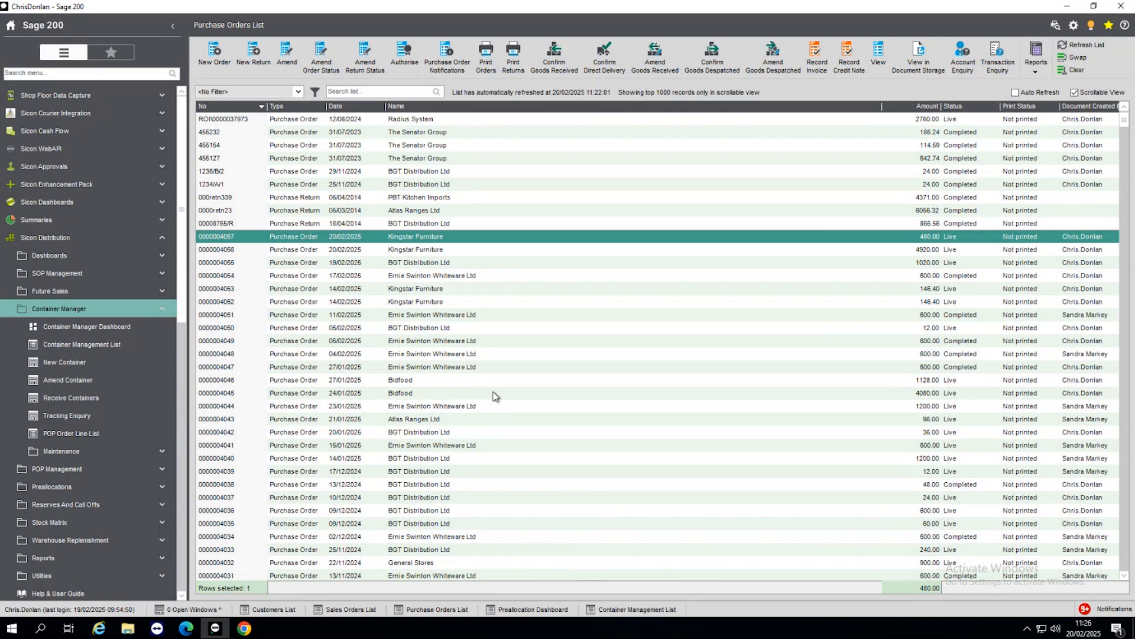
Step: View the lines of container MERK 1234 in Receive Containers, including the CDBIMET quantity, and close without receiving it
{"action": "left_click", "coordinate": [77, 399]}
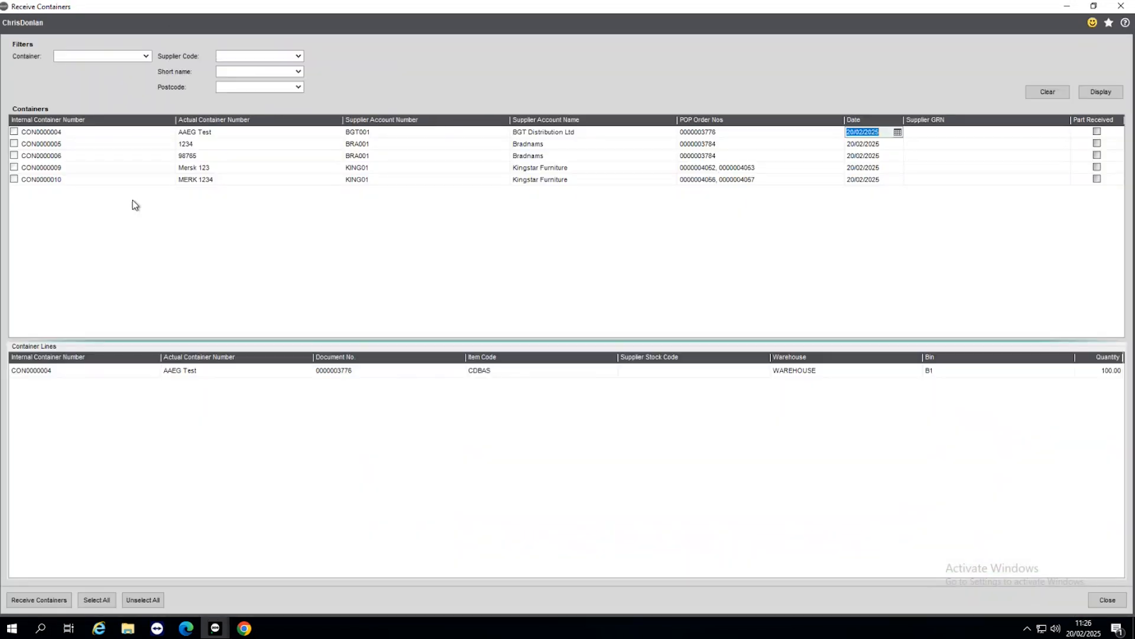
{"action": "left_click", "coordinate": [14, 180]}
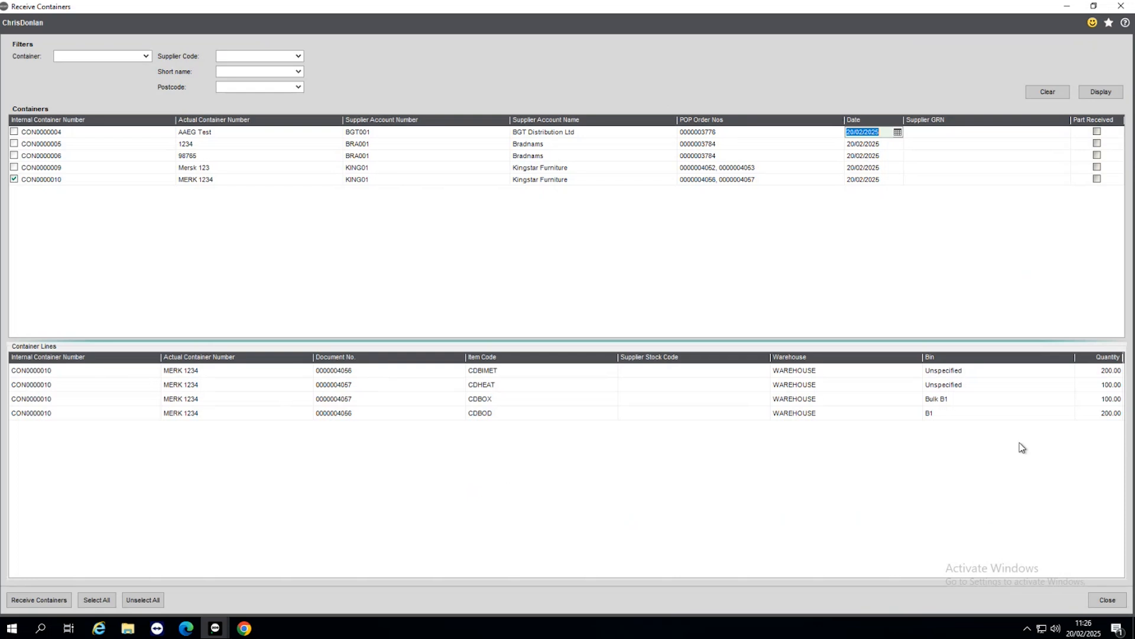
{"action": "left_click", "coordinate": [1106, 371]}
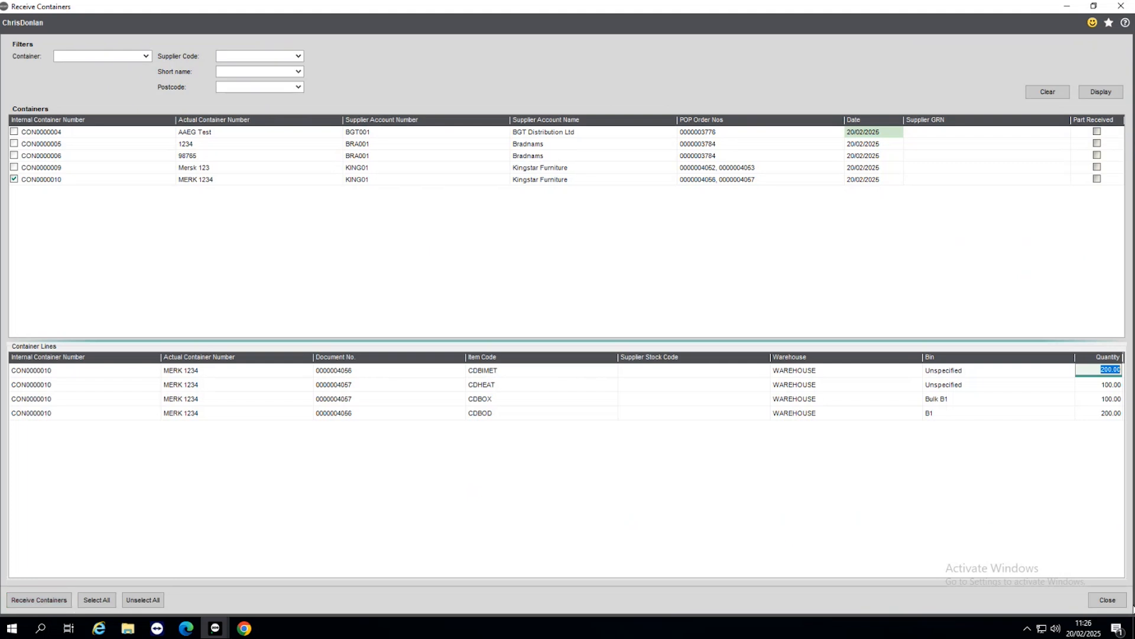
{"action": "left_click", "coordinate": [1104, 602]}
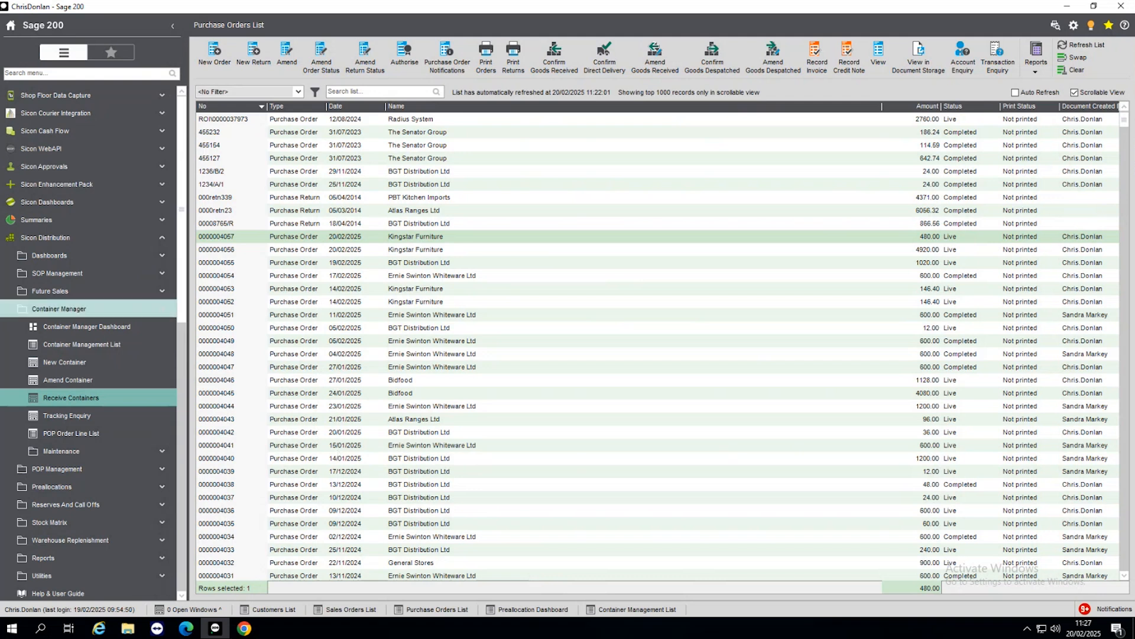
Step: Collapse the Container Manager group and show the Warehouse Management Dashboard under Warehouse Replenishment
{"action": "left_click", "coordinate": [34, 314]}
{"action": "left_click", "coordinate": [34, 315]}
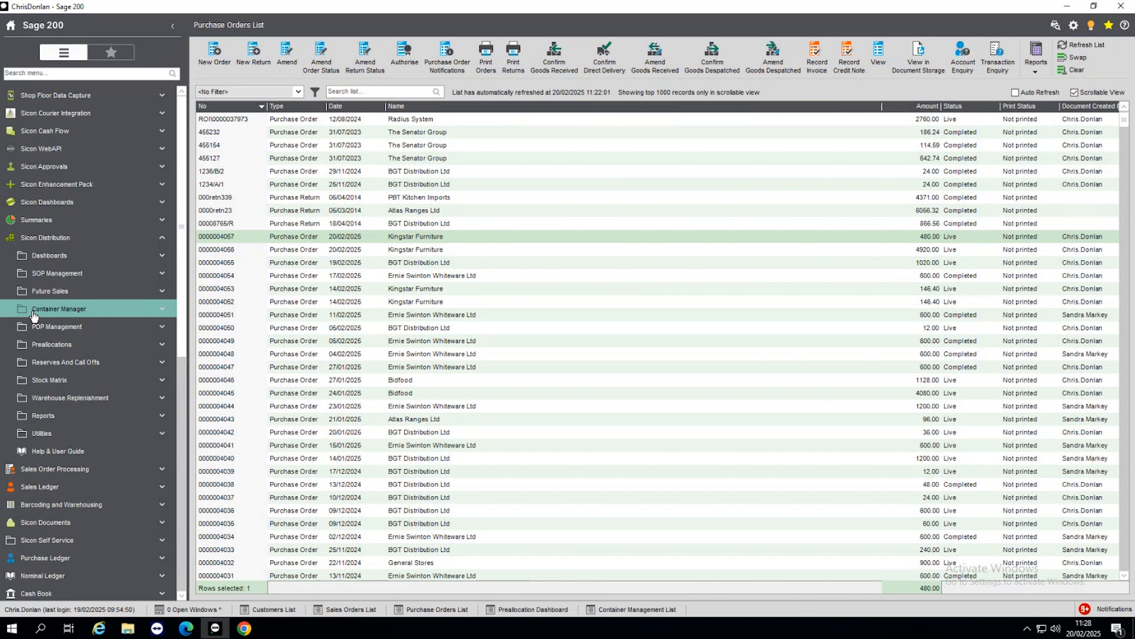
{"action": "left_click", "coordinate": [90, 404]}
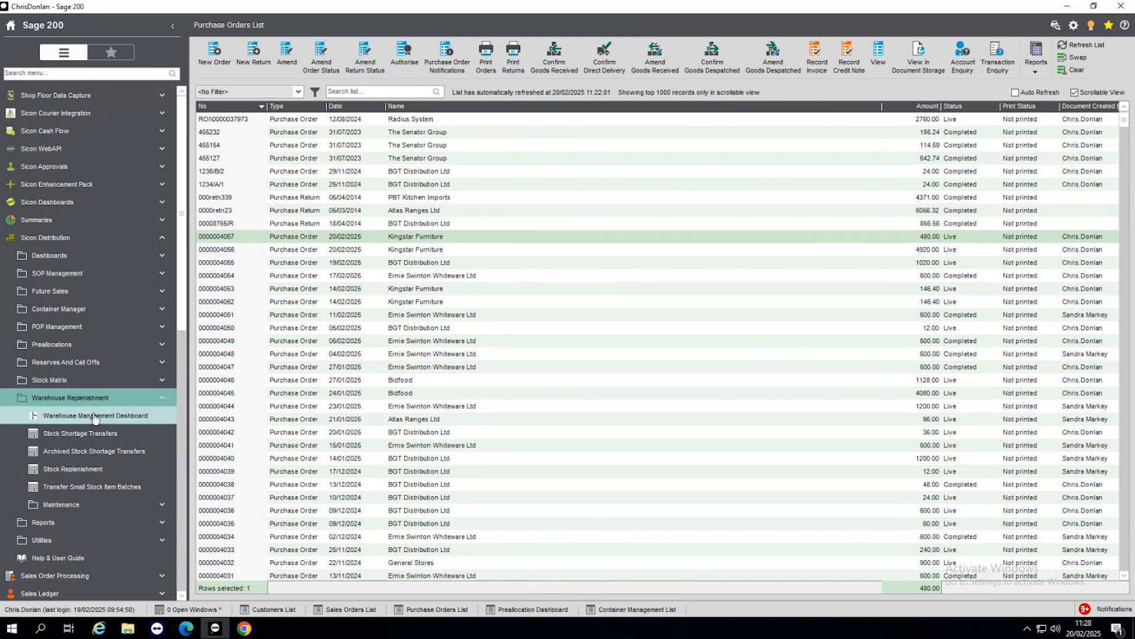
{"action": "left_click", "coordinate": [94, 416]}
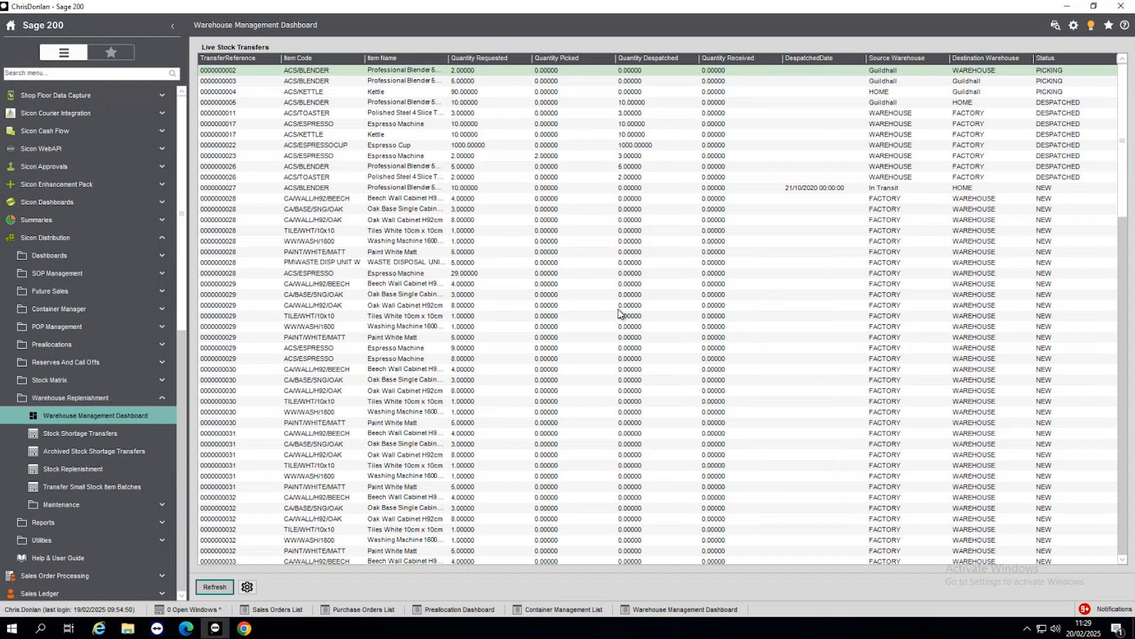
Step: Find the EBS Demo example transfer in Stock Shortage Transfers and open it for editing
{"action": "left_click", "coordinate": [74, 434]}
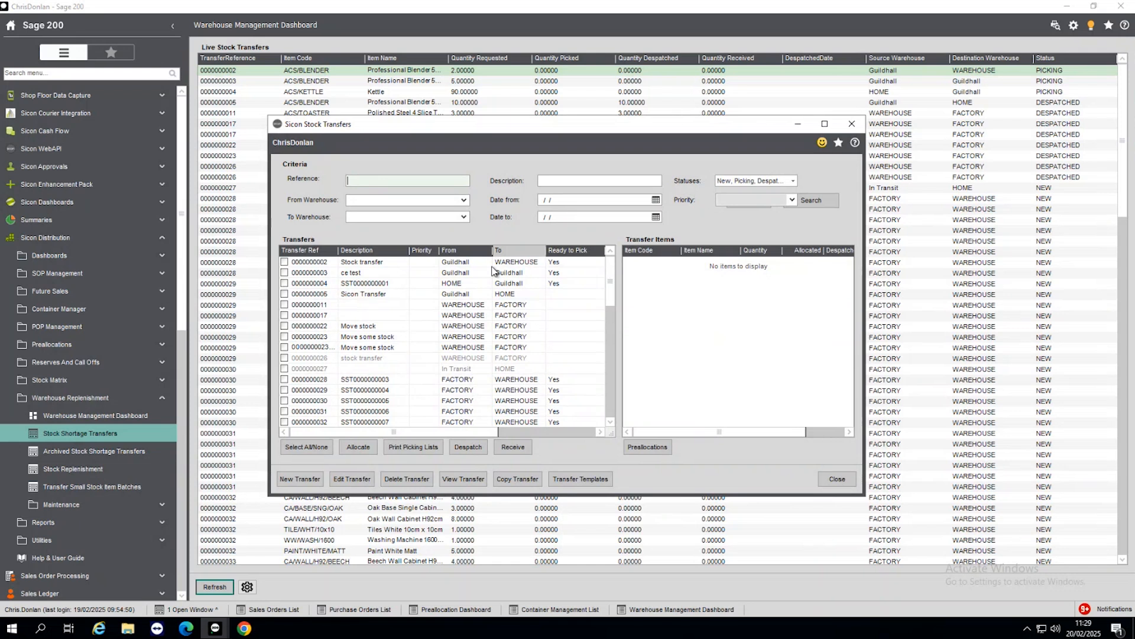
{"action": "scroll", "coordinate": [492, 271], "scroll_direction": "down", "scroll_amount": 4}
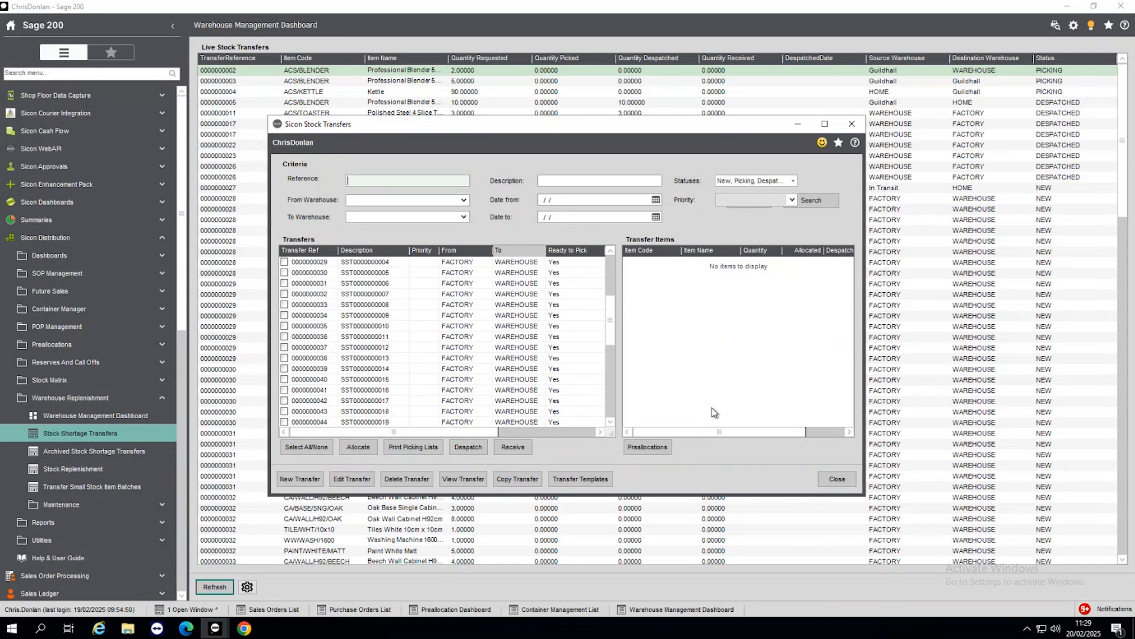
{"action": "scroll", "coordinate": [619, 414], "scroll_direction": "down", "scroll_amount": 7}
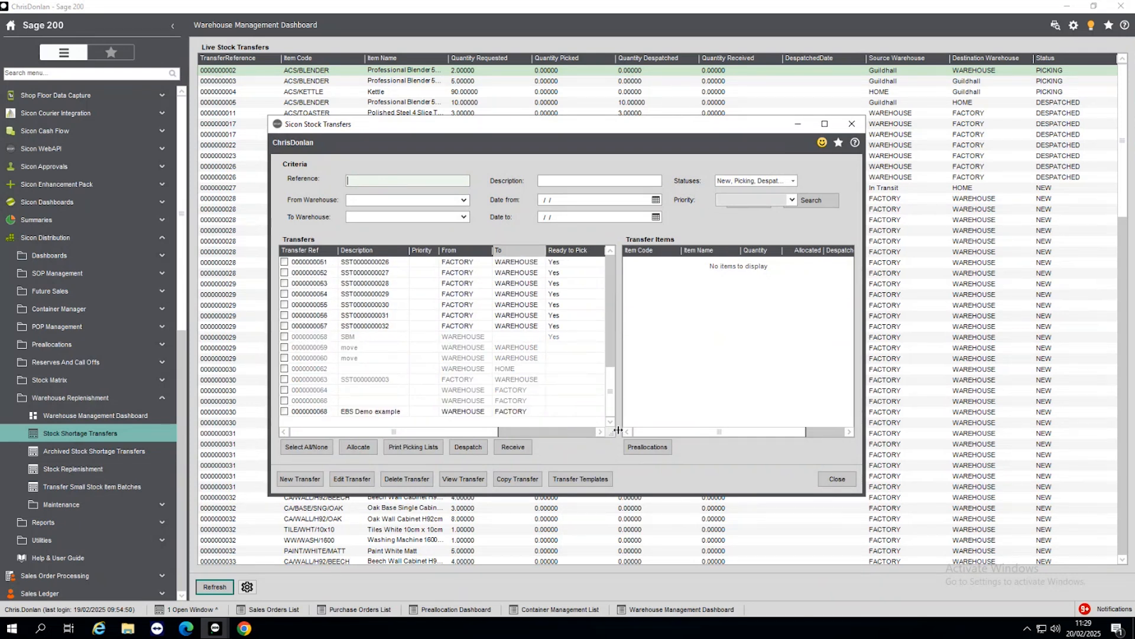
{"action": "left_click", "coordinate": [350, 412]}
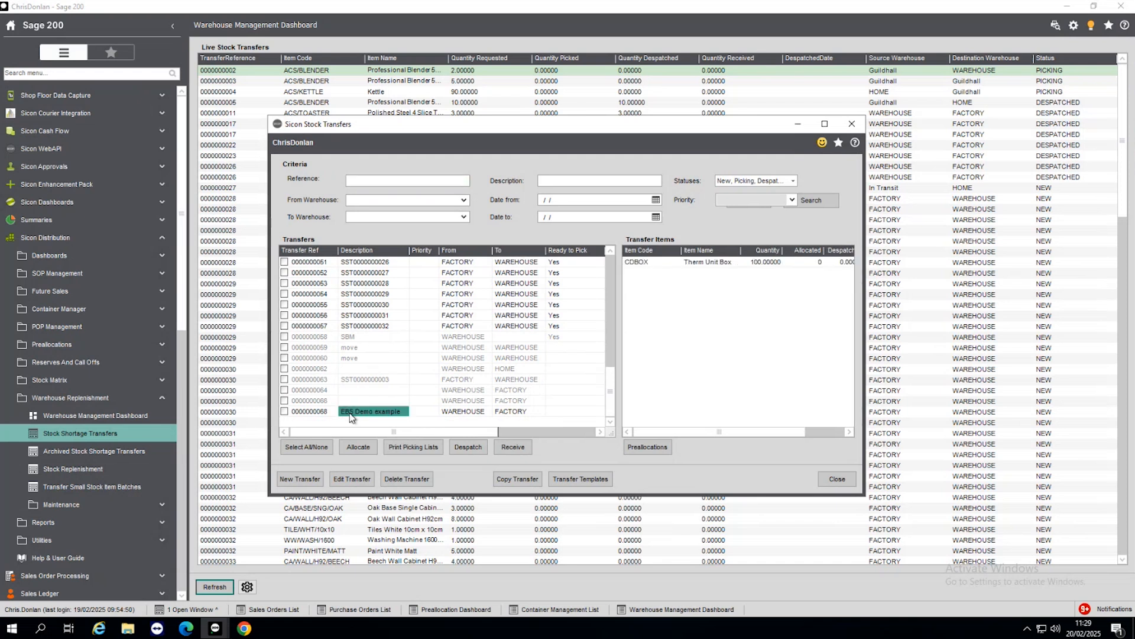
{"action": "left_click", "coordinate": [355, 477]}
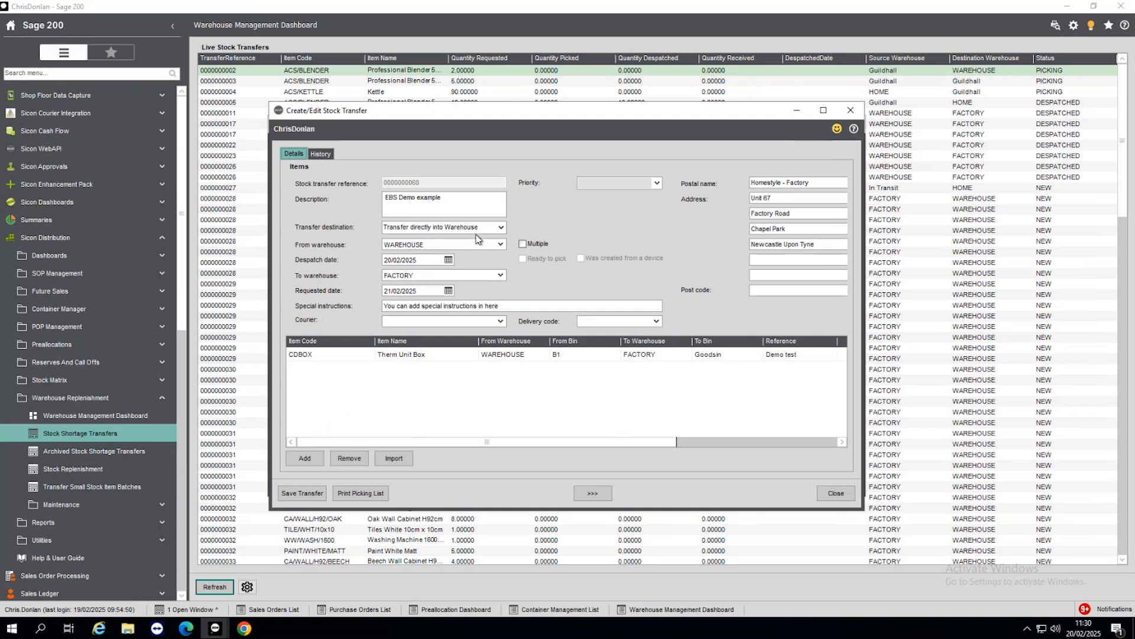
Step: Look through the transfer destination options, choose Transfer directly into Warehouse, and view the choices for the receiving warehouse
{"action": "left_click", "coordinate": [500, 228]}
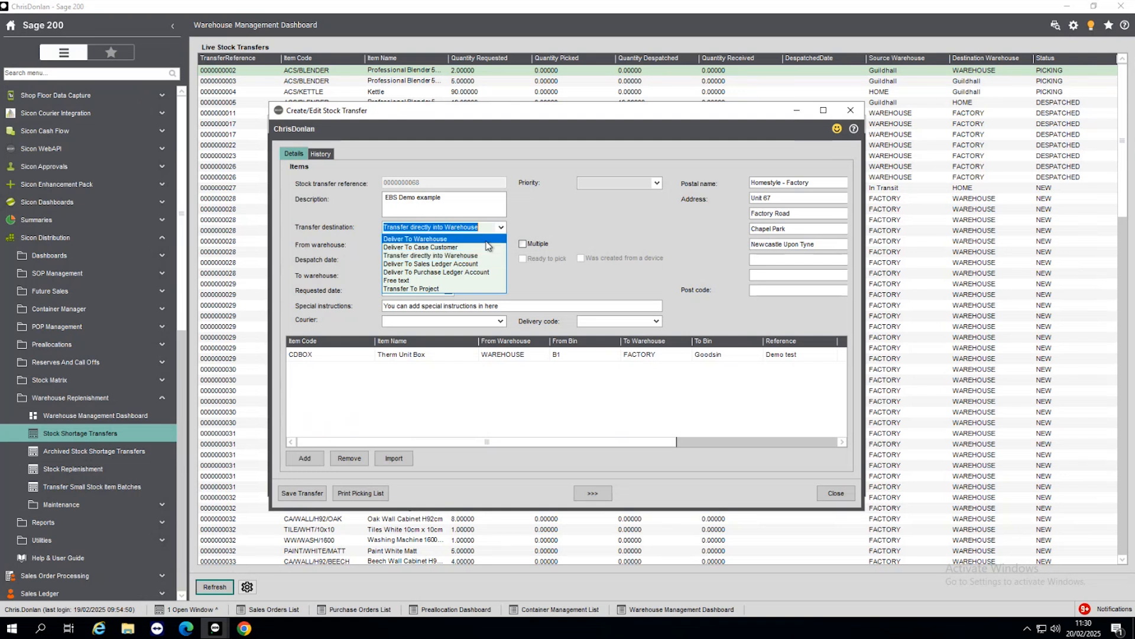
{"action": "left_click", "coordinate": [476, 256]}
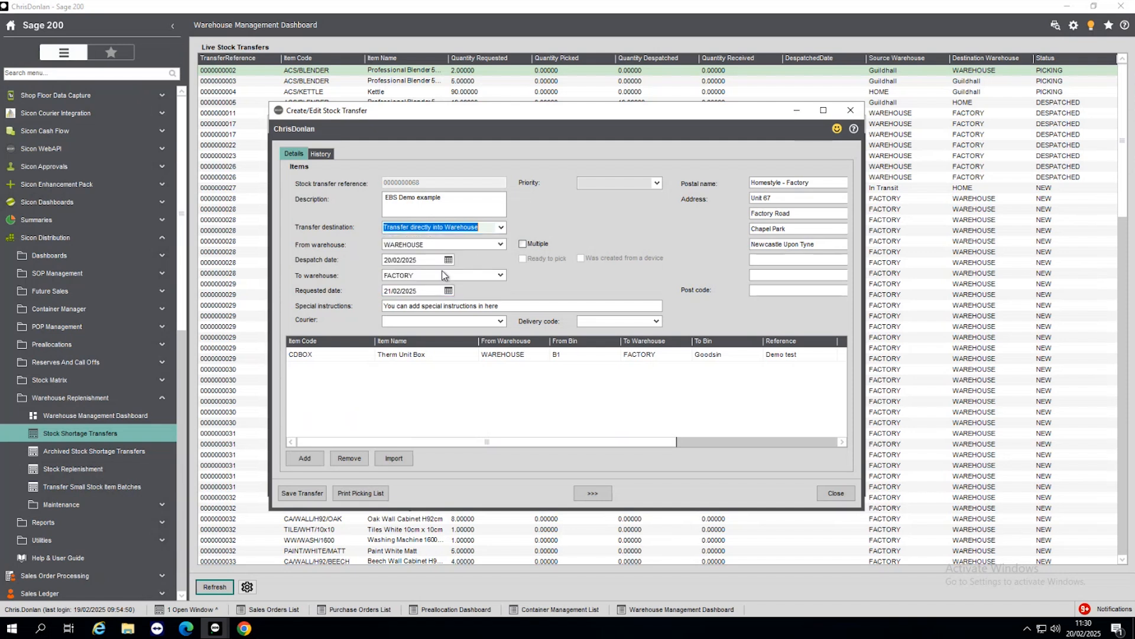
{"action": "left_click", "coordinate": [501, 275]}
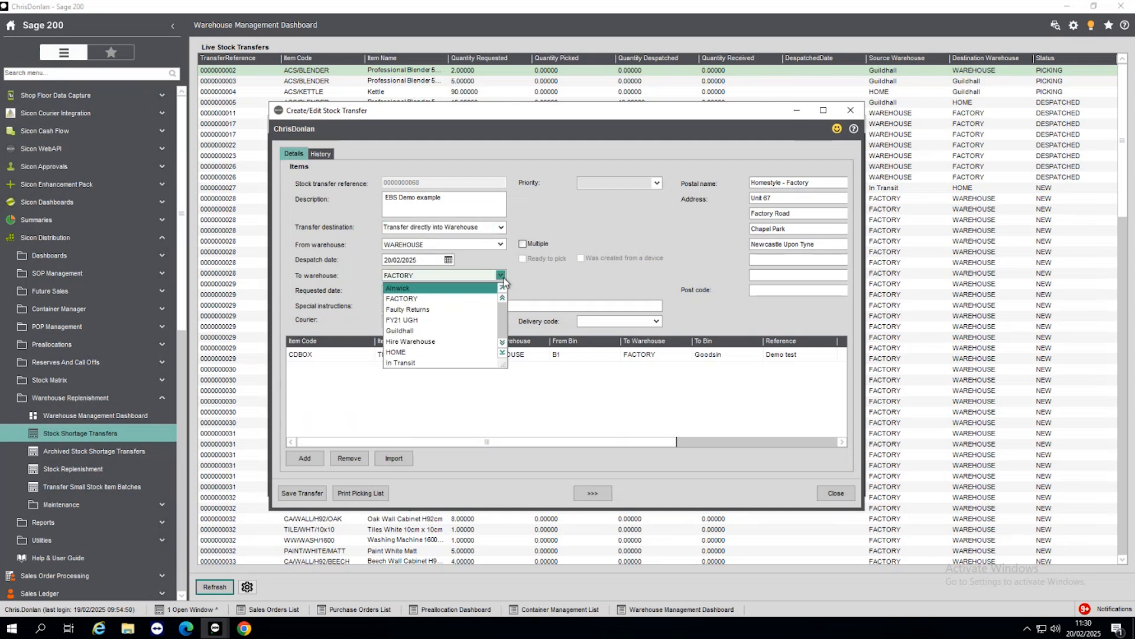
{"action": "left_click", "coordinate": [426, 286]}
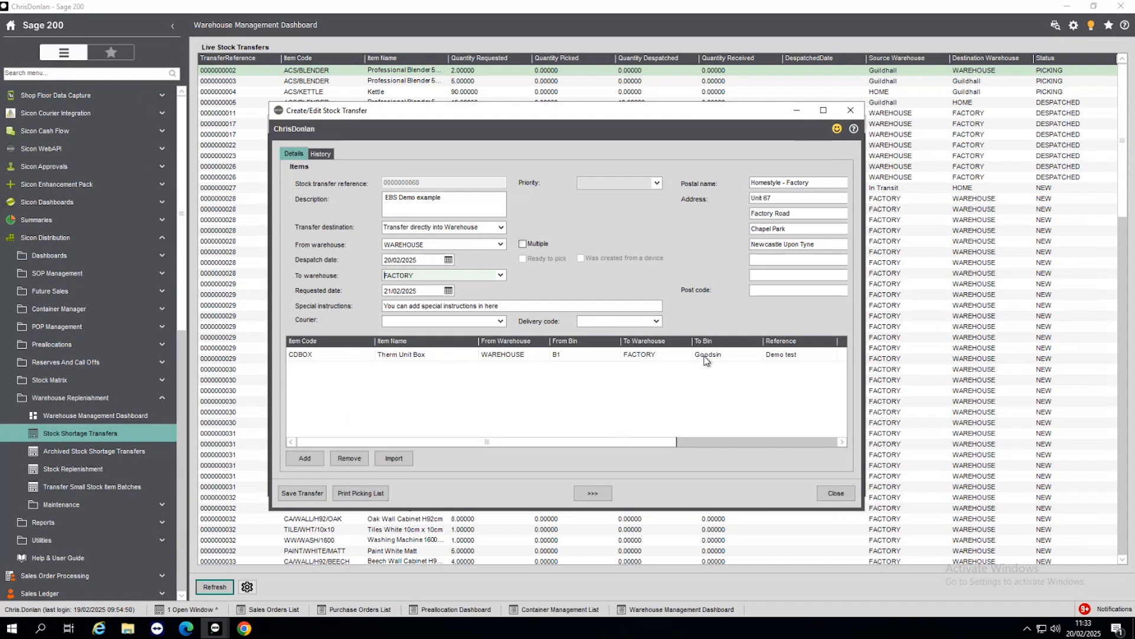
Step: Close the EBS Demo example transfer, then view the priority filter choices for stock transfers and close the transfer list
{"action": "left_click", "coordinate": [836, 492]}
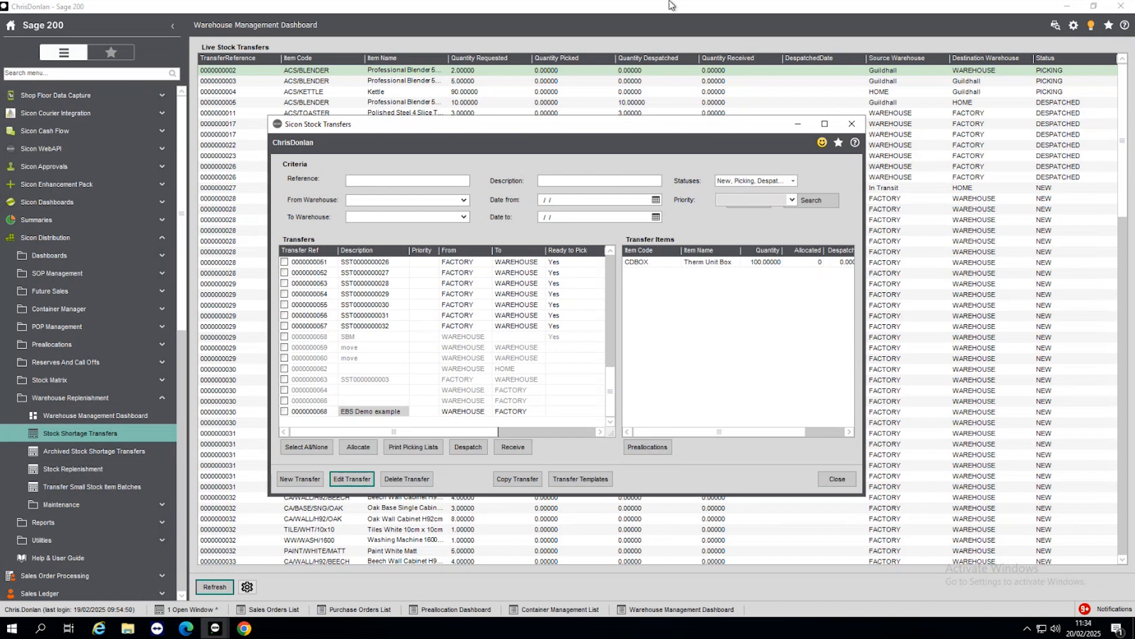
{"action": "left_click", "coordinate": [791, 200]}
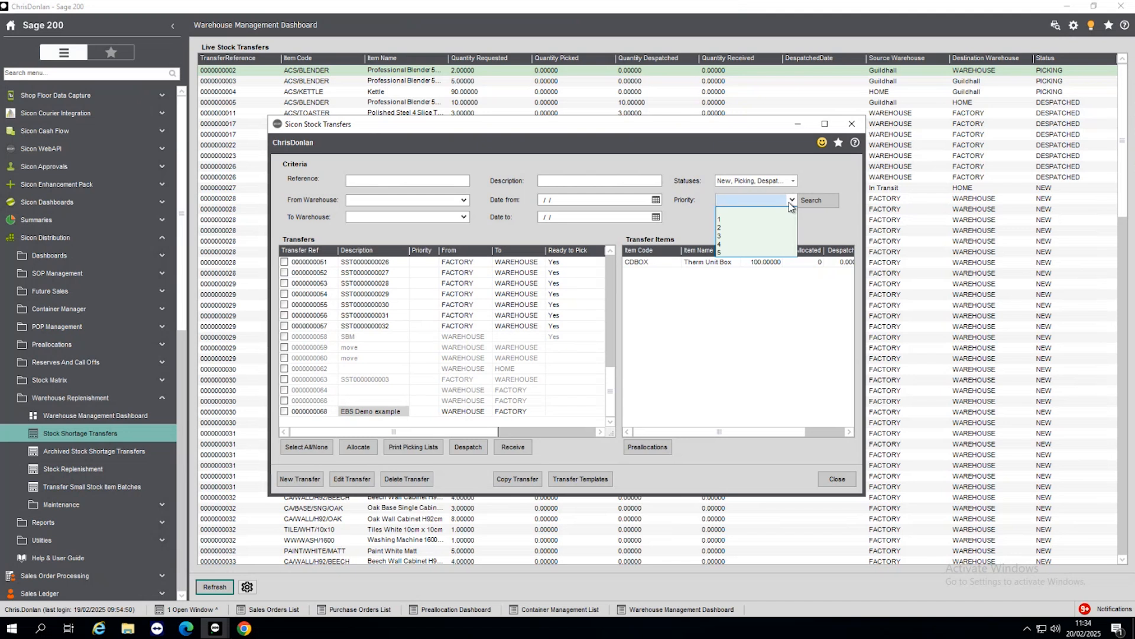
{"action": "left_click", "coordinate": [692, 361]}
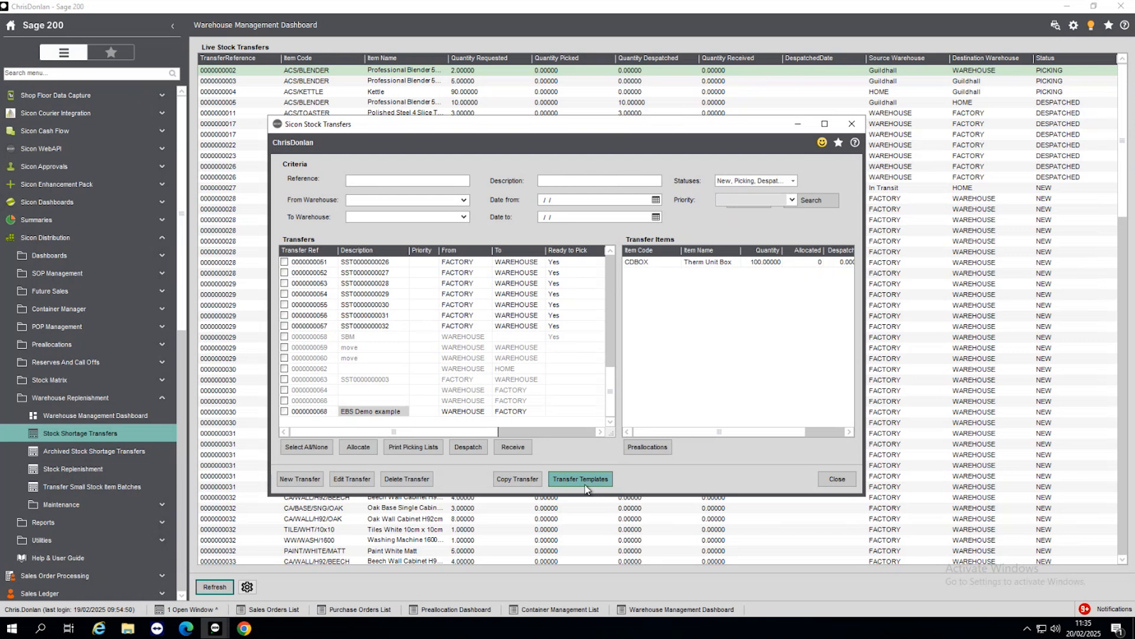
{"action": "left_click", "coordinate": [849, 478]}
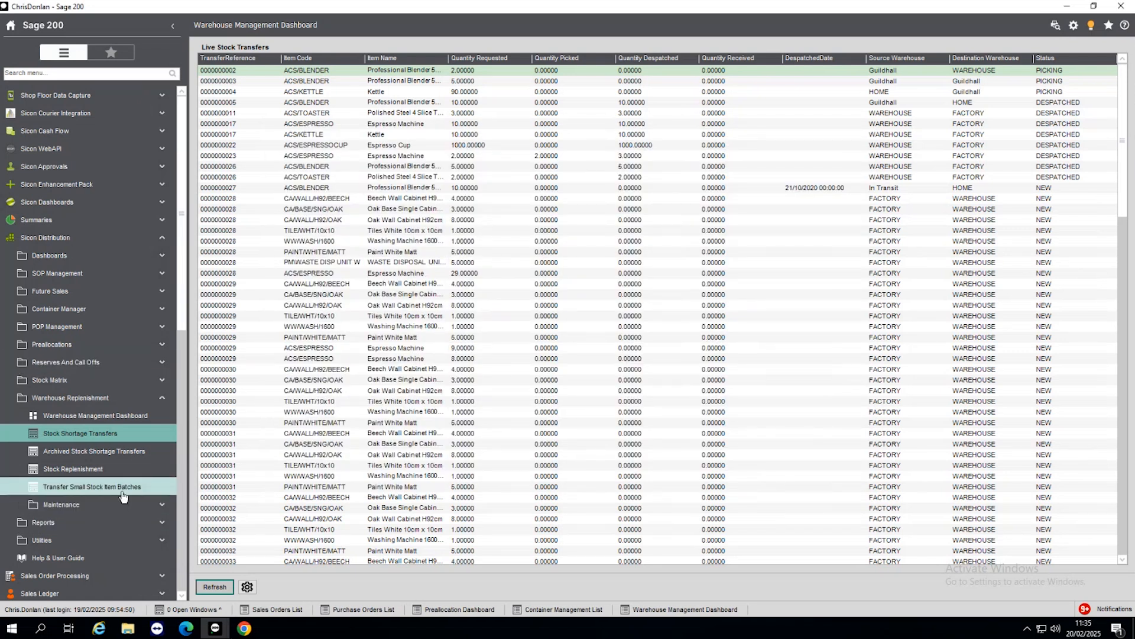
Step: Open Stock Replenishment, check the available warehouse groups without choosing one, and set the source warehouse to WAREHOUSE
{"action": "left_click", "coordinate": [84, 469]}
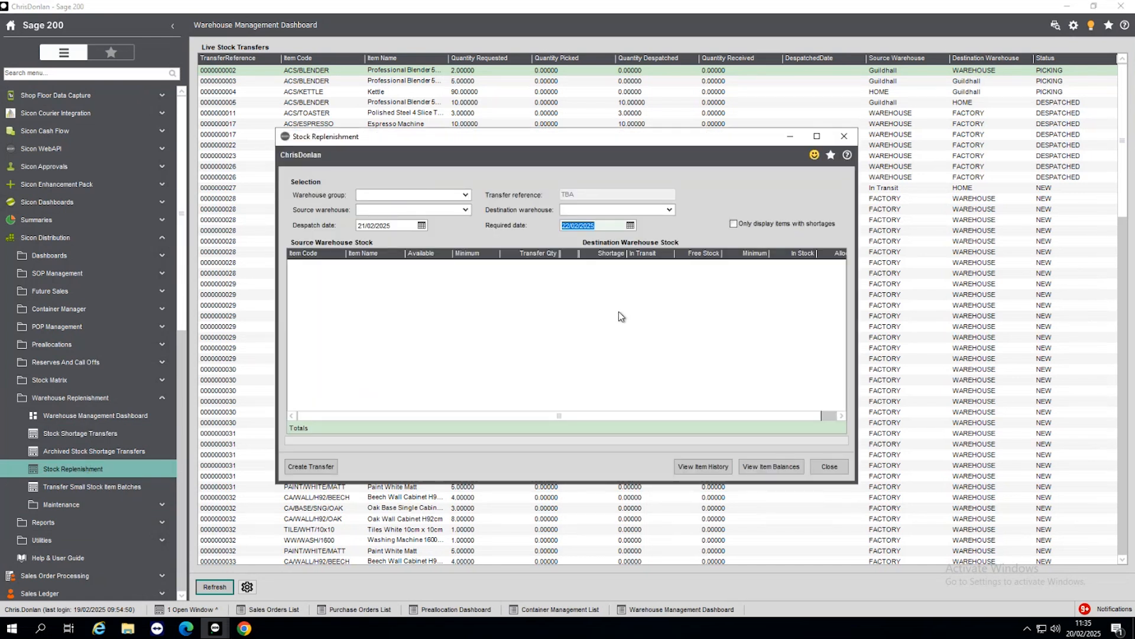
{"action": "left_click", "coordinate": [466, 196]}
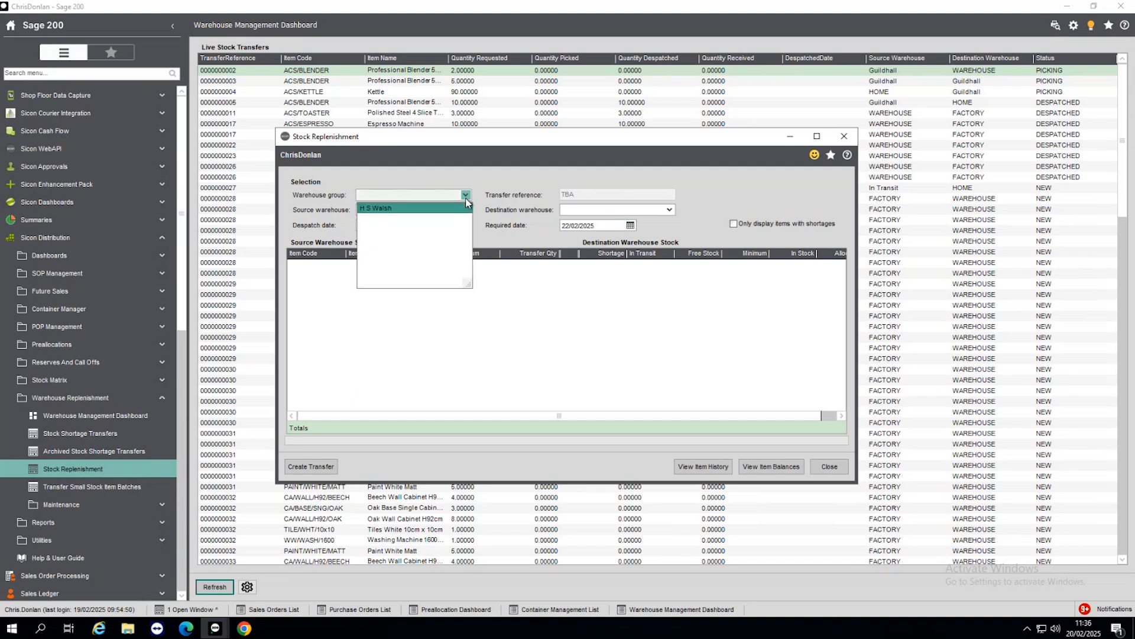
{"action": "left_click", "coordinate": [489, 243]}
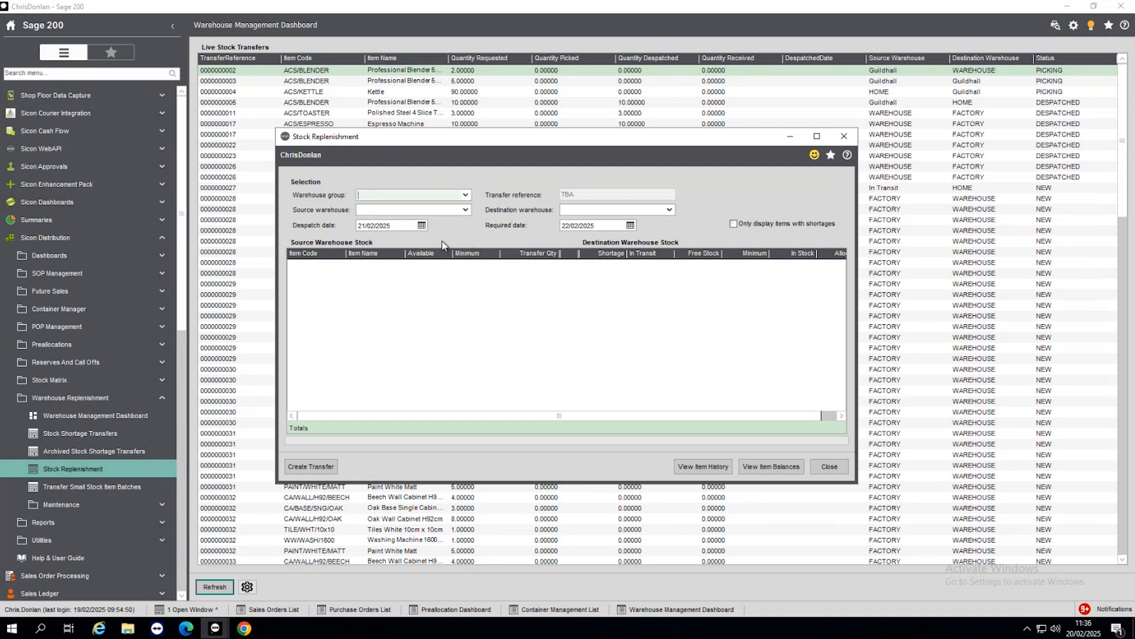
{"action": "left_click", "coordinate": [466, 210]}
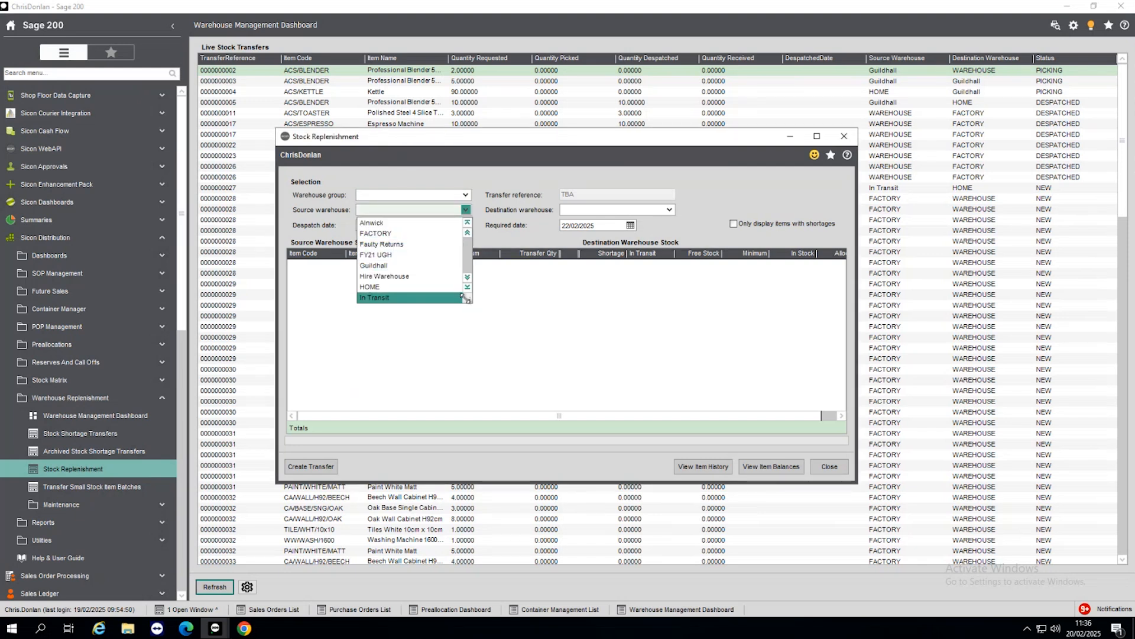
{"action": "left_click_drag", "start_coordinate": [468, 300], "coordinate": [535, 400]}
{"action": "left_click", "coordinate": [384, 382]}
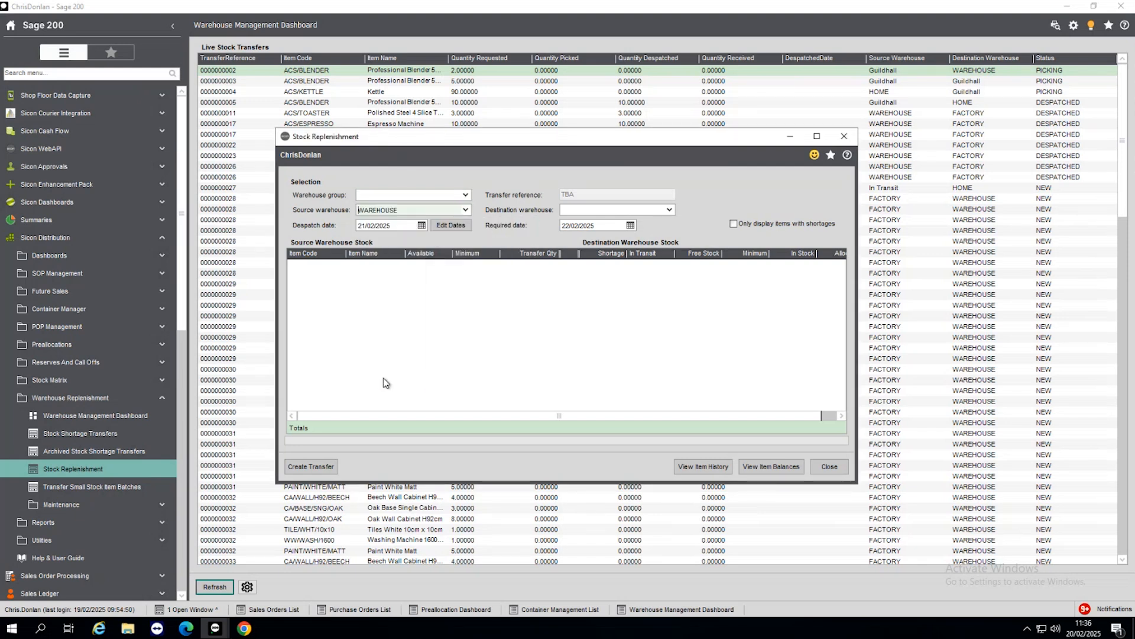
Step: Set the destination warehouse to FACTORY, review the source and destination stock full-screen, and close without creating a transfer
{"action": "left_click", "coordinate": [669, 211]}
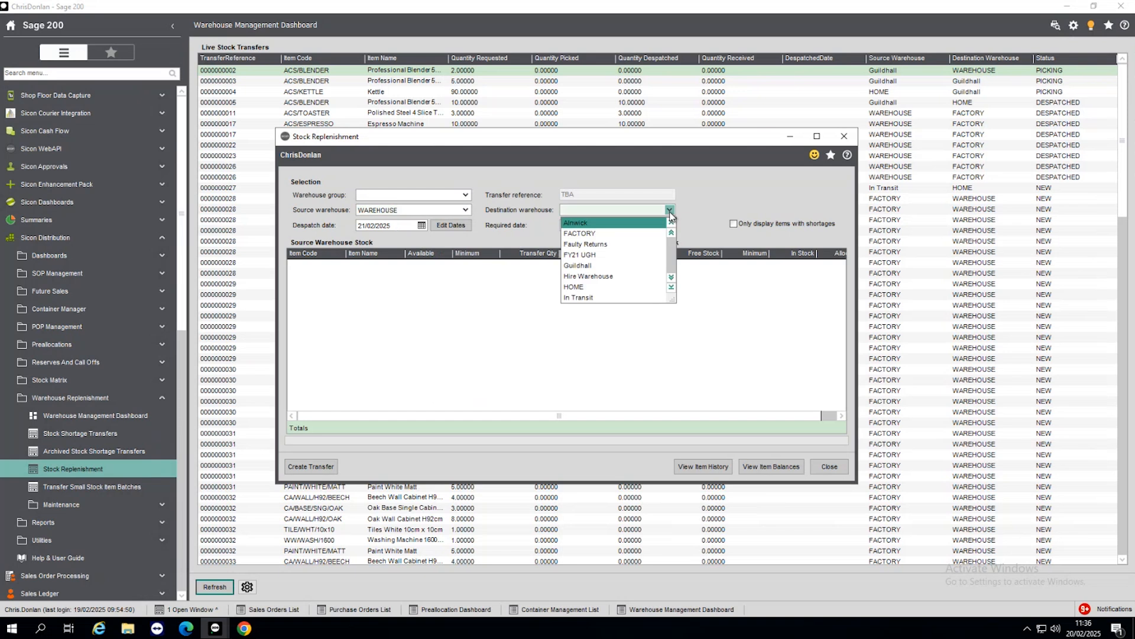
{"action": "left_click_drag", "start_coordinate": [674, 299], "coordinate": [749, 404]}
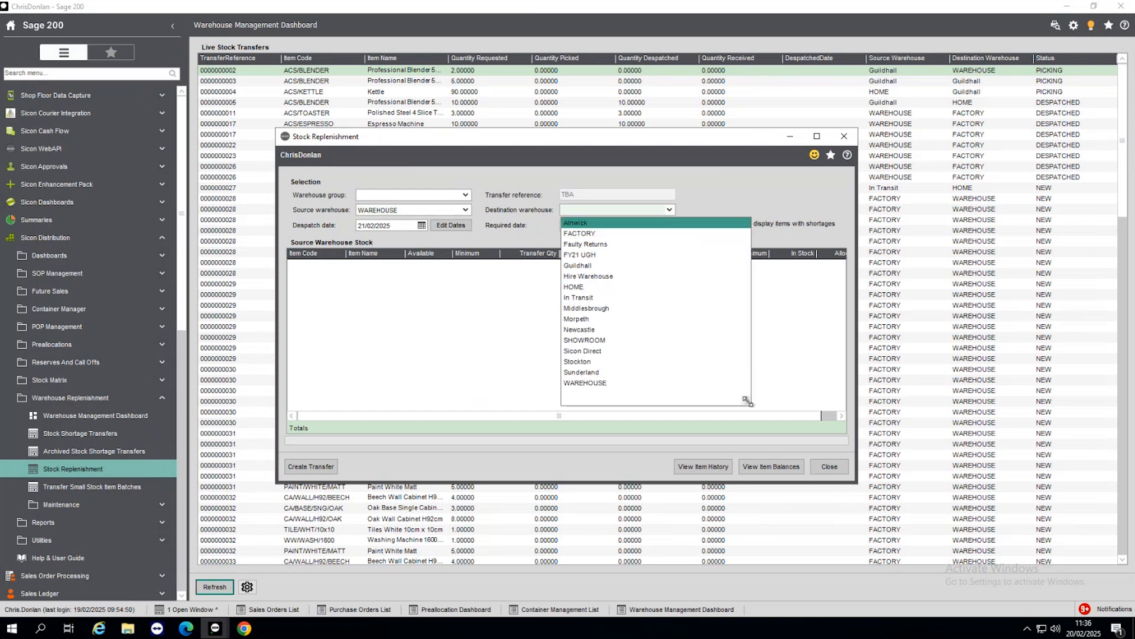
{"action": "left_click", "coordinate": [581, 233]}
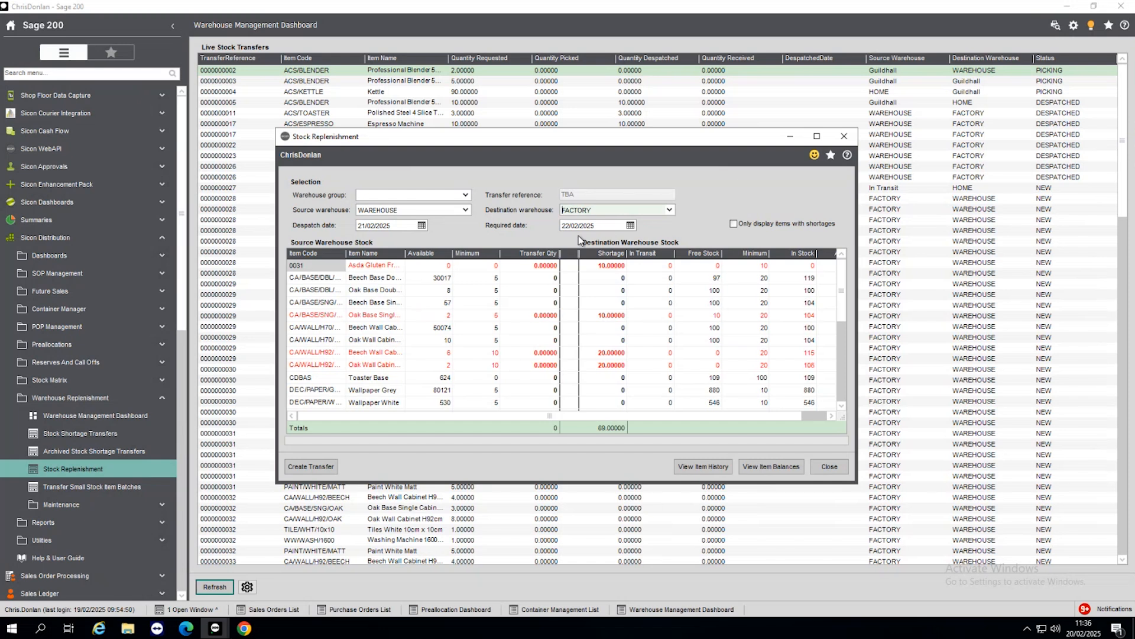
{"action": "left_click", "coordinate": [818, 137]}
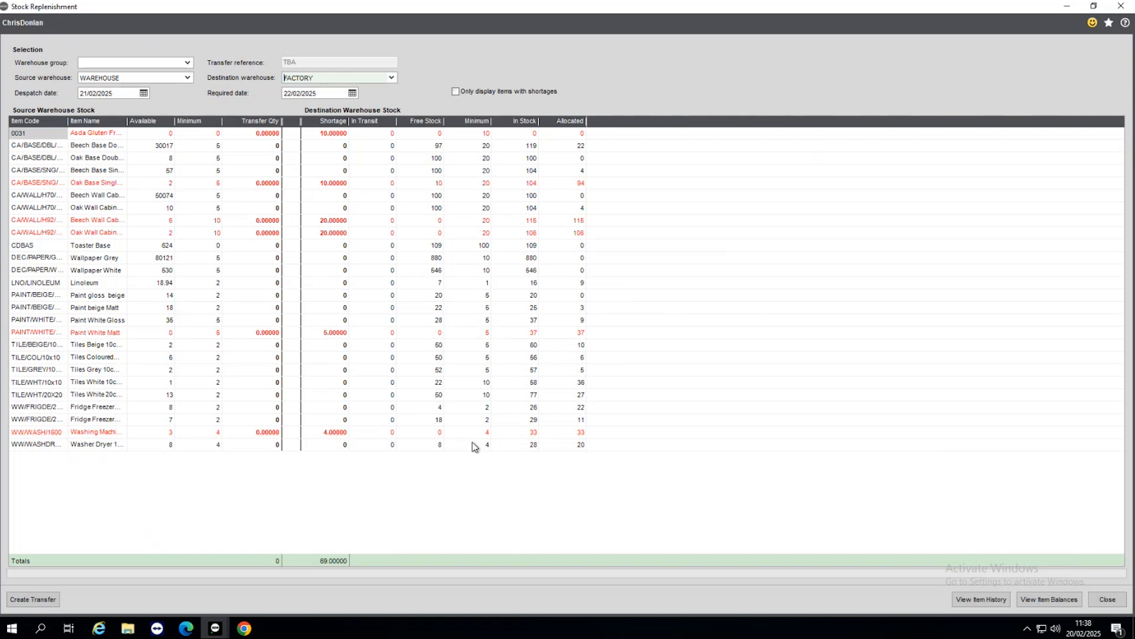
{"action": "left_click", "coordinate": [1095, 603]}
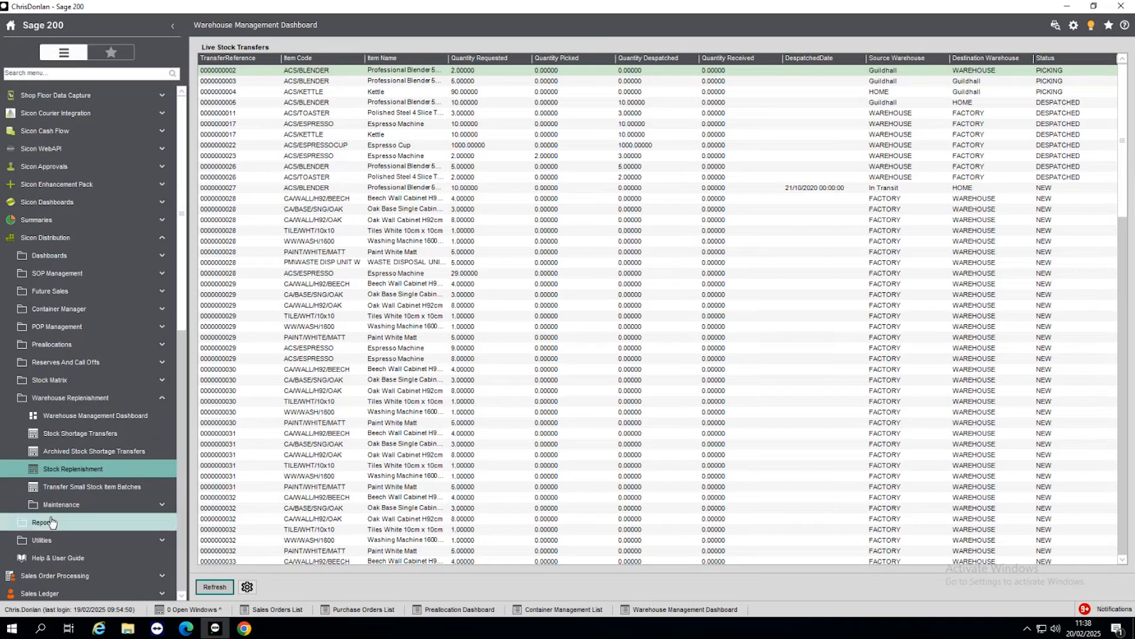
Step: View the filter and transfer type options in Transfer Small Stock Item Batches, cancel it, and collapse the Warehouse Replenishment group
{"action": "left_click", "coordinate": [95, 485]}
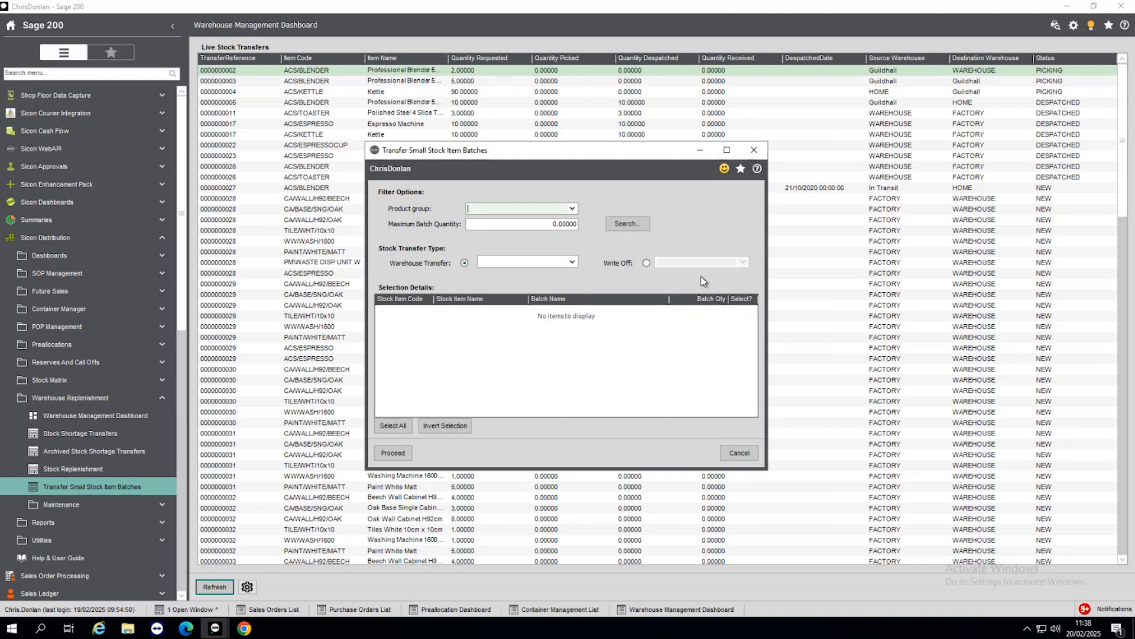
{"action": "left_click", "coordinate": [753, 455]}
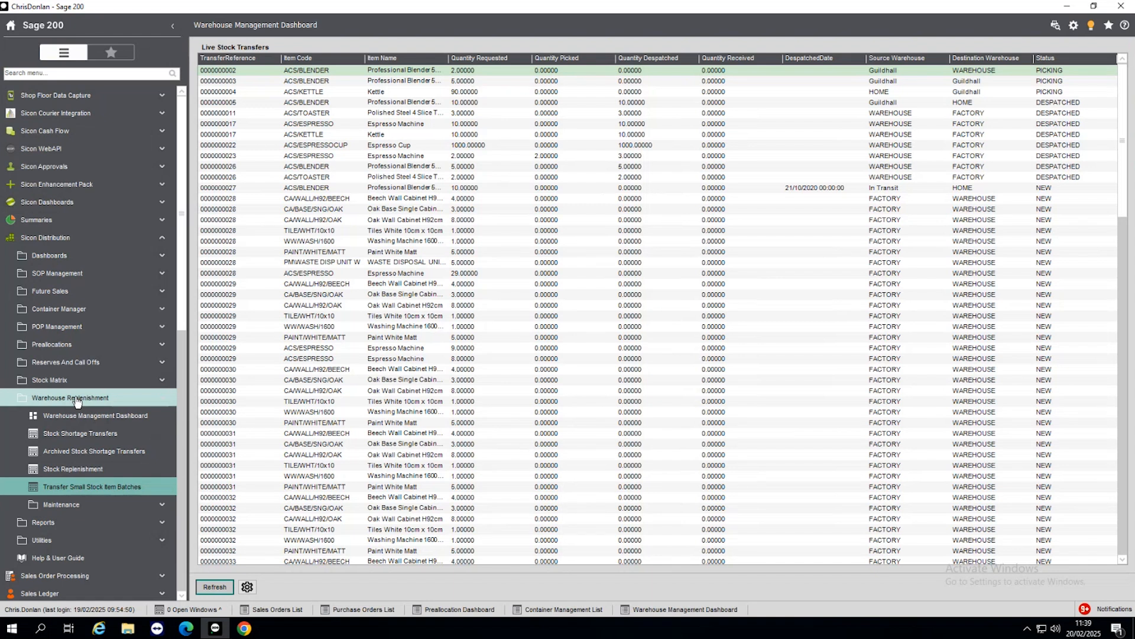
{"action": "left_click", "coordinate": [25, 402]}
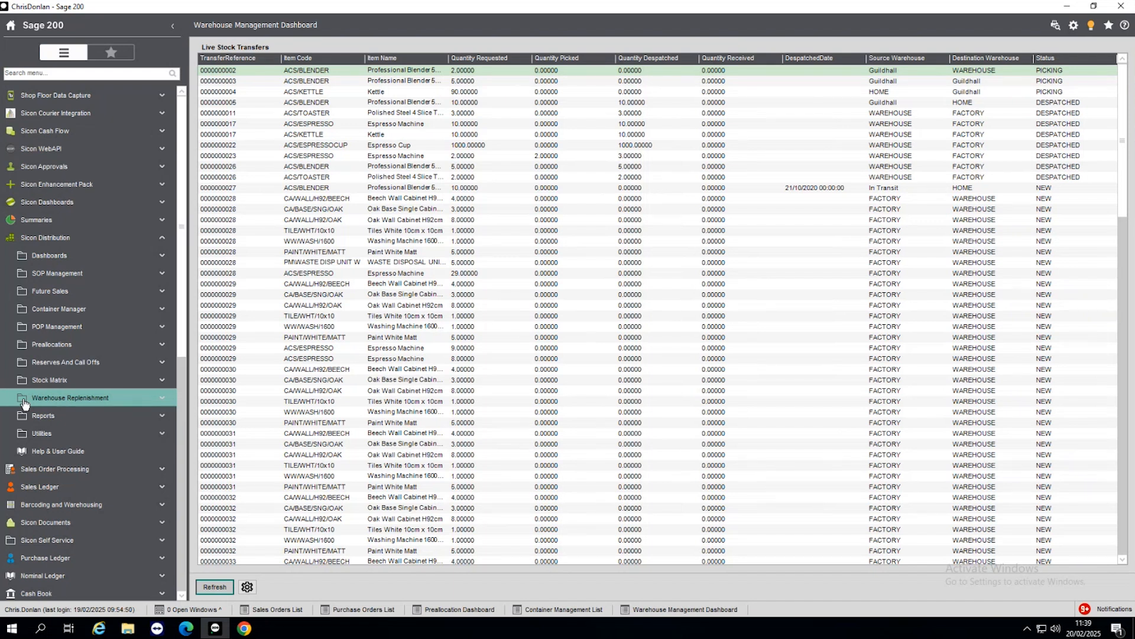
Step: Switch to Chrome, show the Distribution product page on the Sicon website, and return to the site's home page
{"action": "left_click", "coordinate": [246, 629]}
{"action": "mouse_move", "coordinate": [327, 90]}
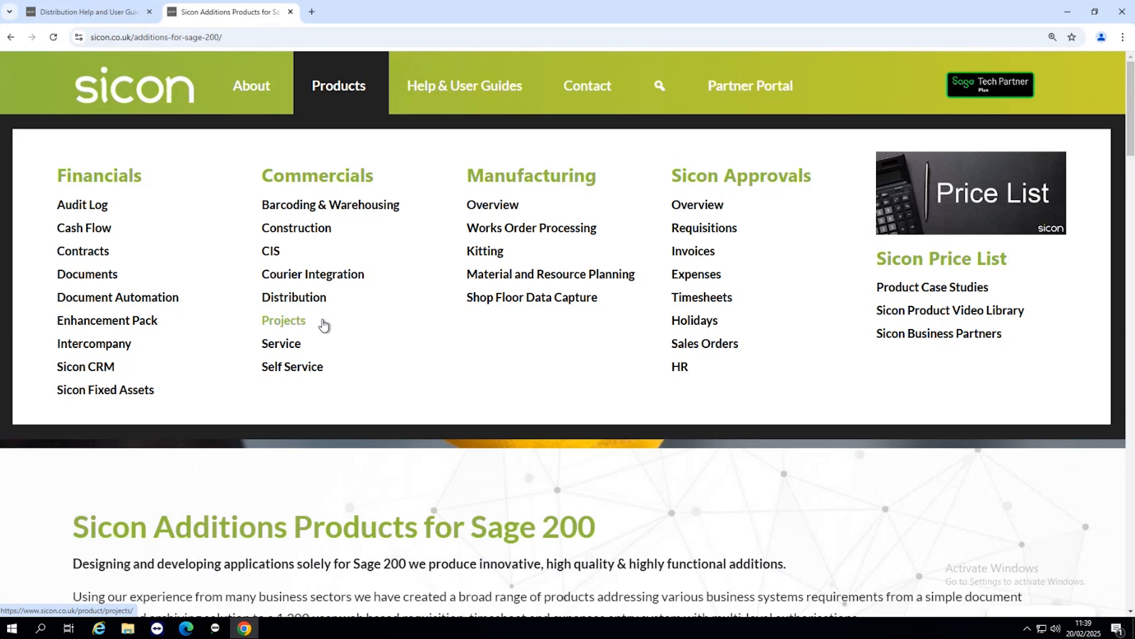
{"action": "left_click", "coordinate": [307, 297]}
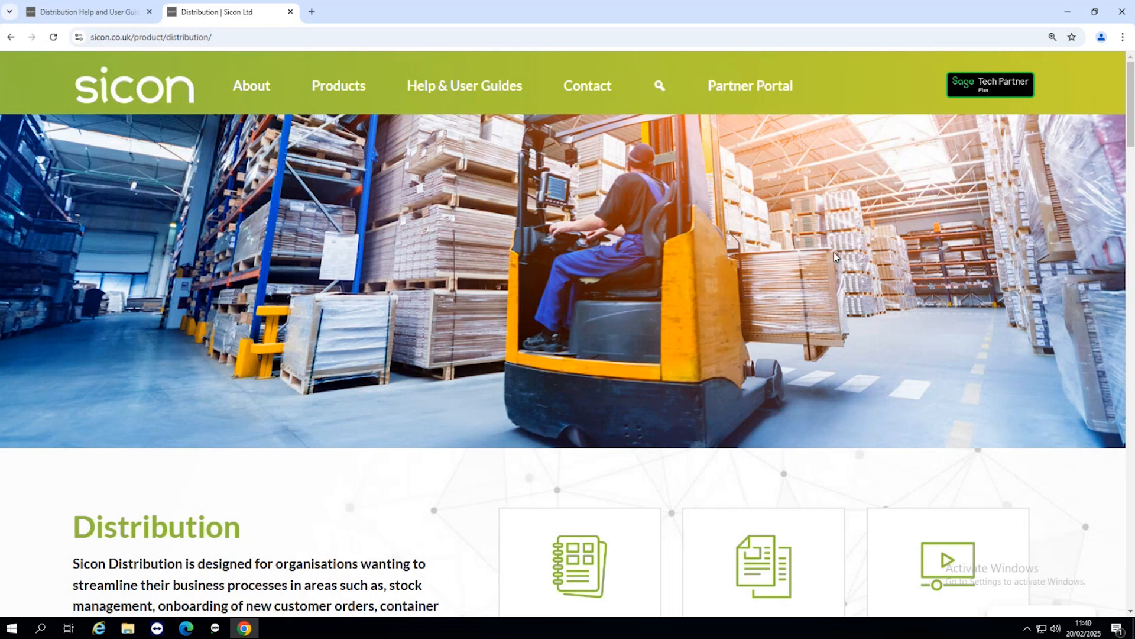
{"action": "left_click", "coordinate": [129, 96]}
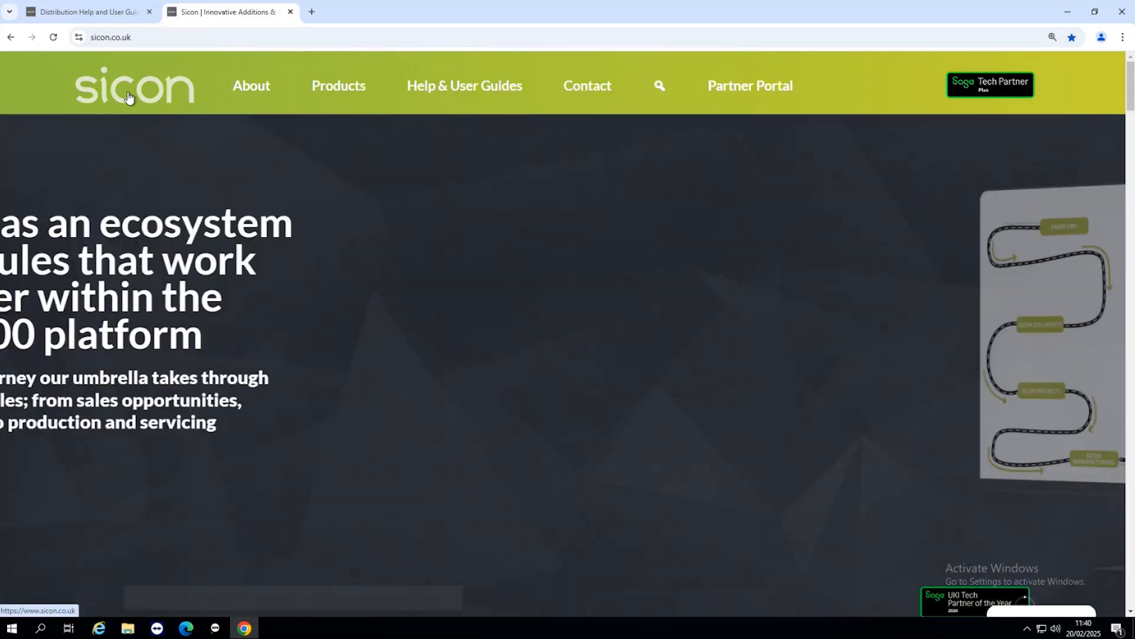